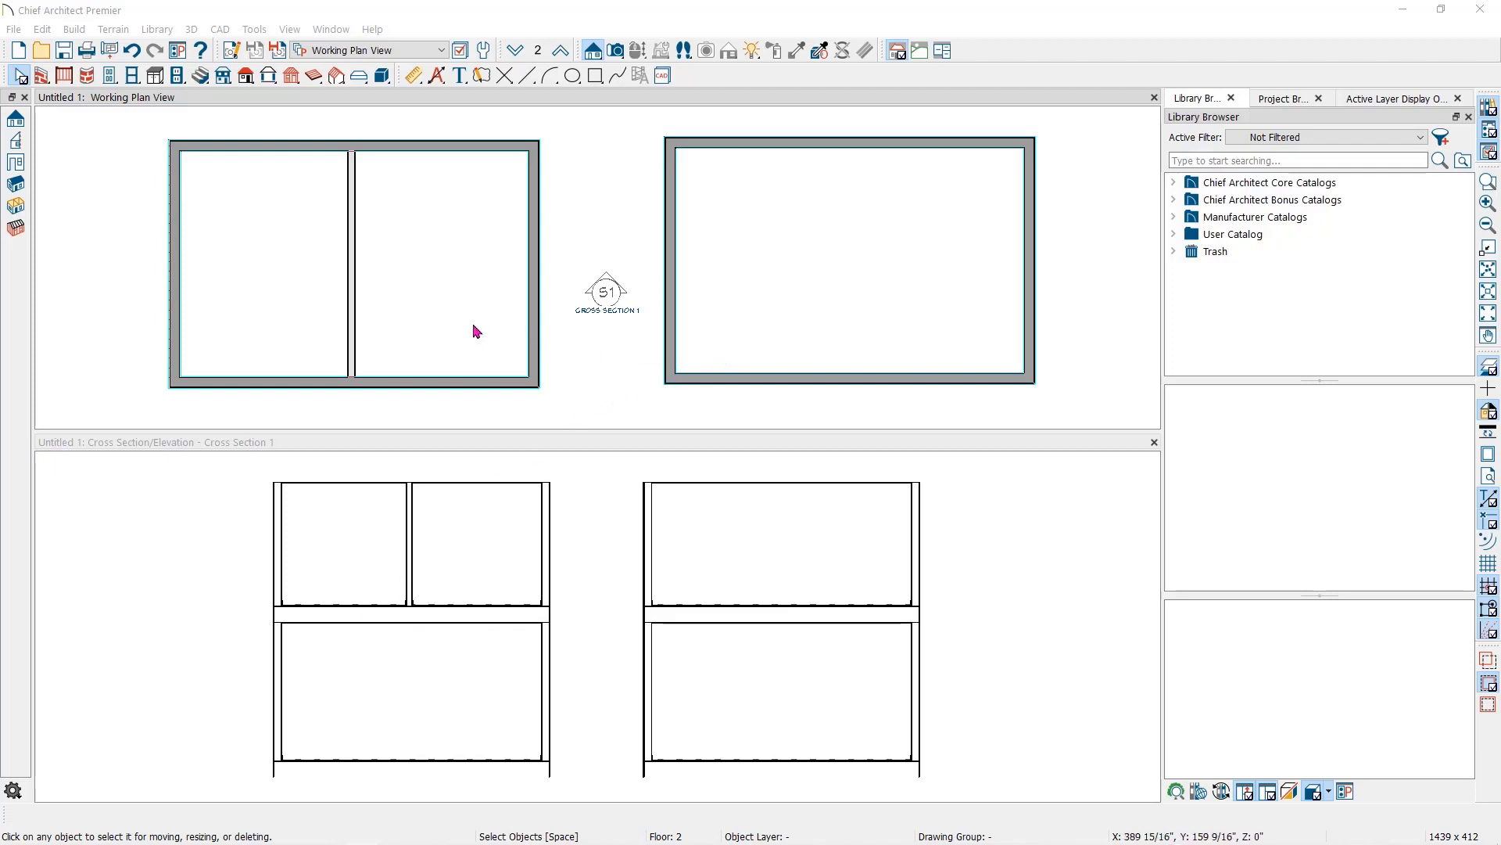
- Select the interior wall, then the right and left rooms of the divided plan
click(351, 293)
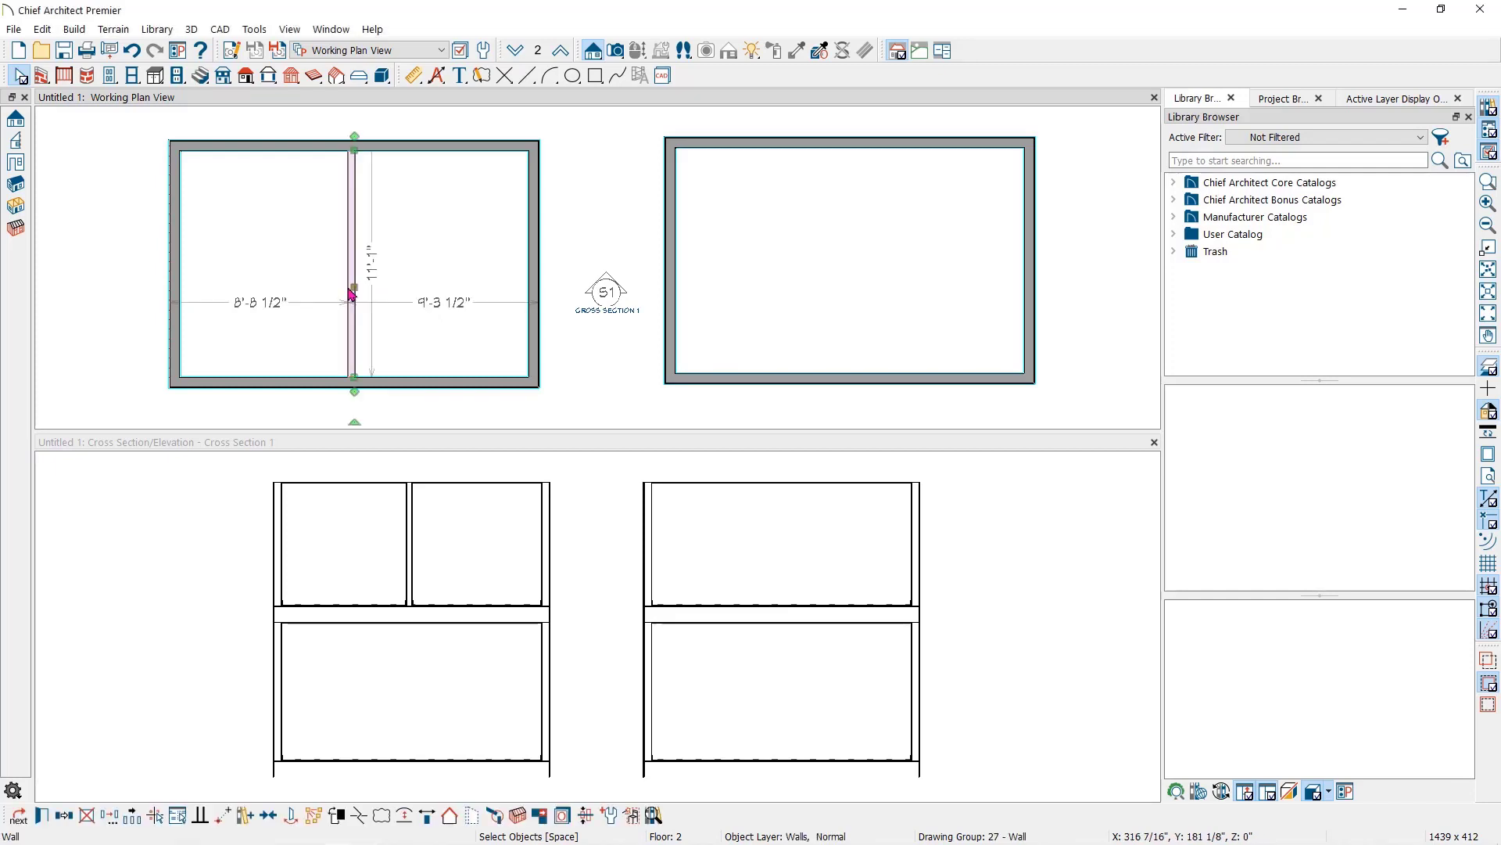
key(Escape)
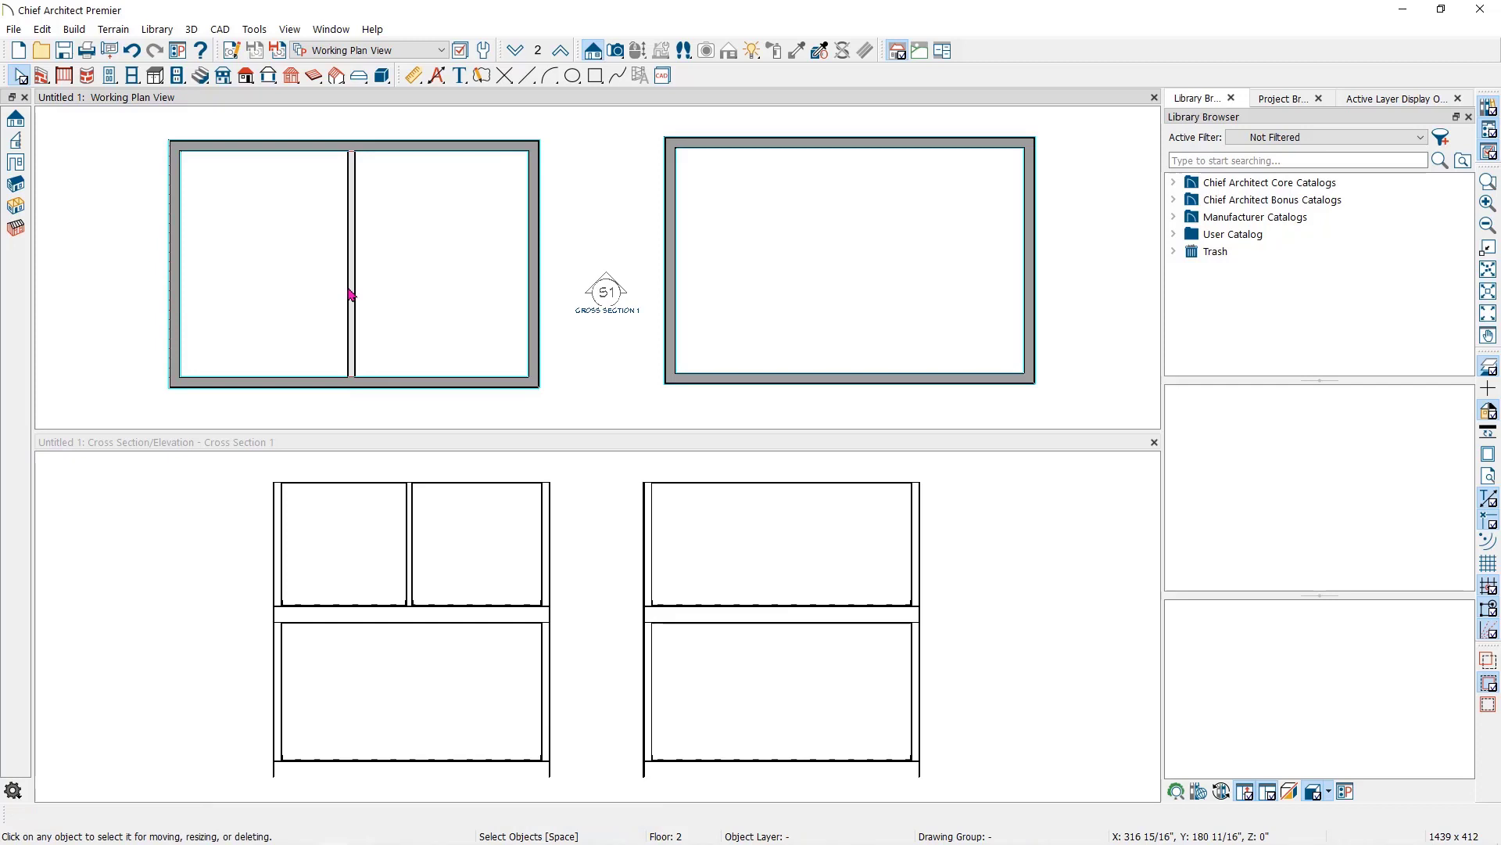
click(402, 274)
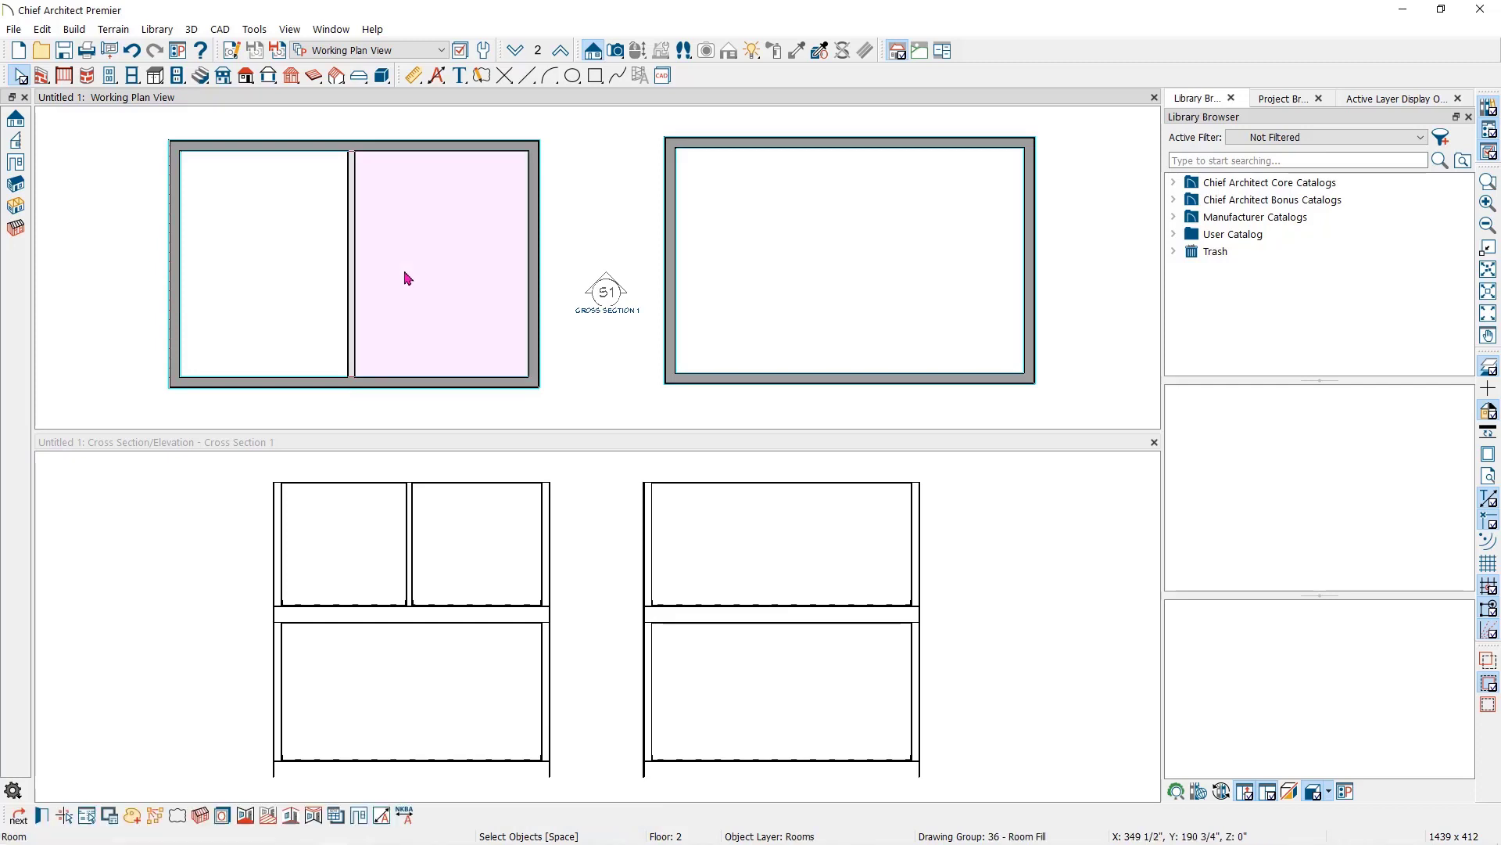
click(275, 253)
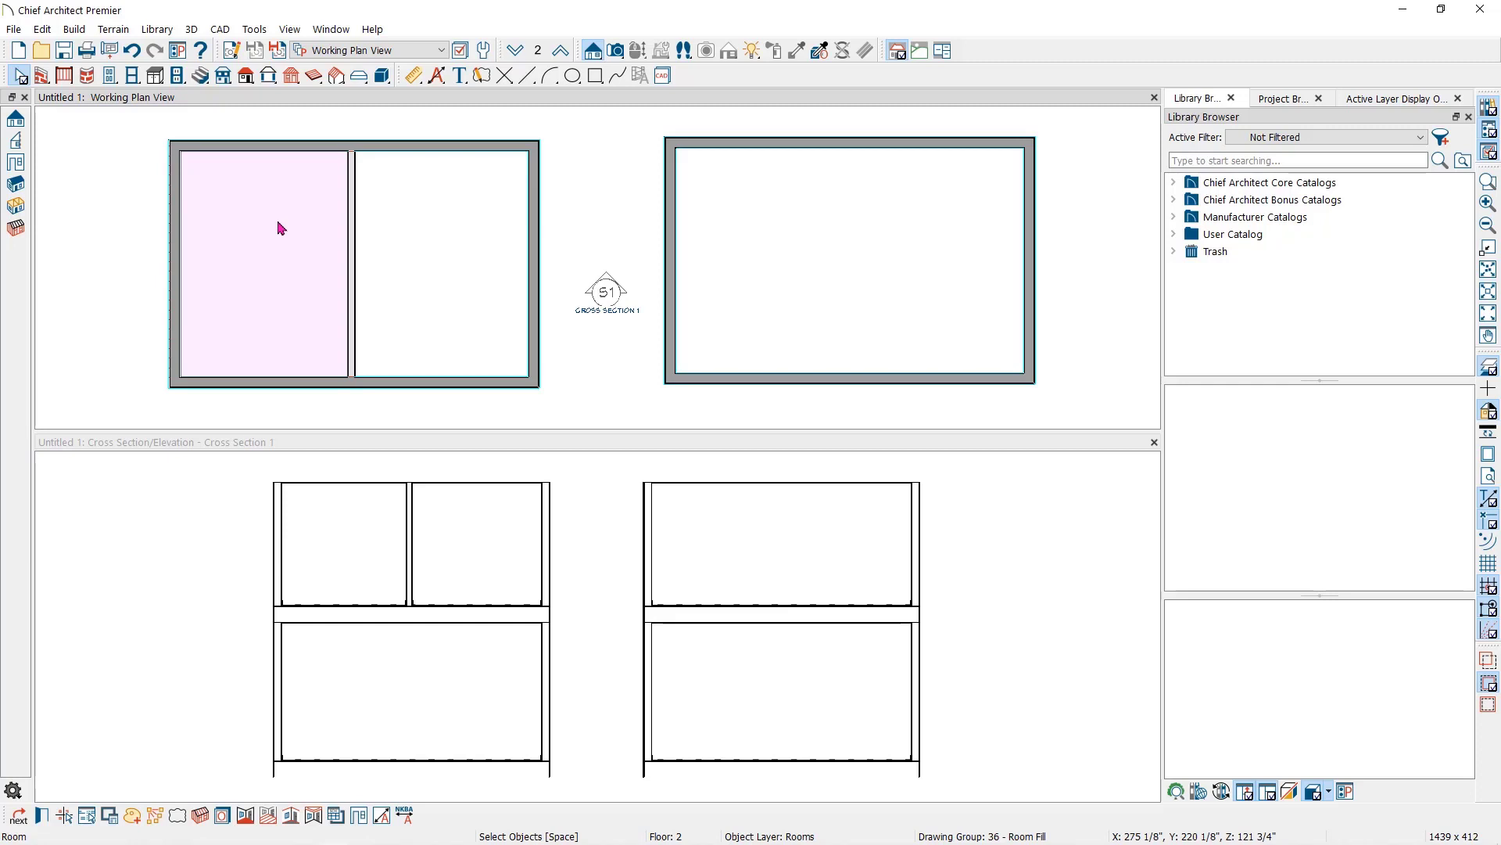
- Inspect the default Floor/Ceiling Platform layers (3/4" OSB over 11 7/8" framing) without changing them
click(43, 30)
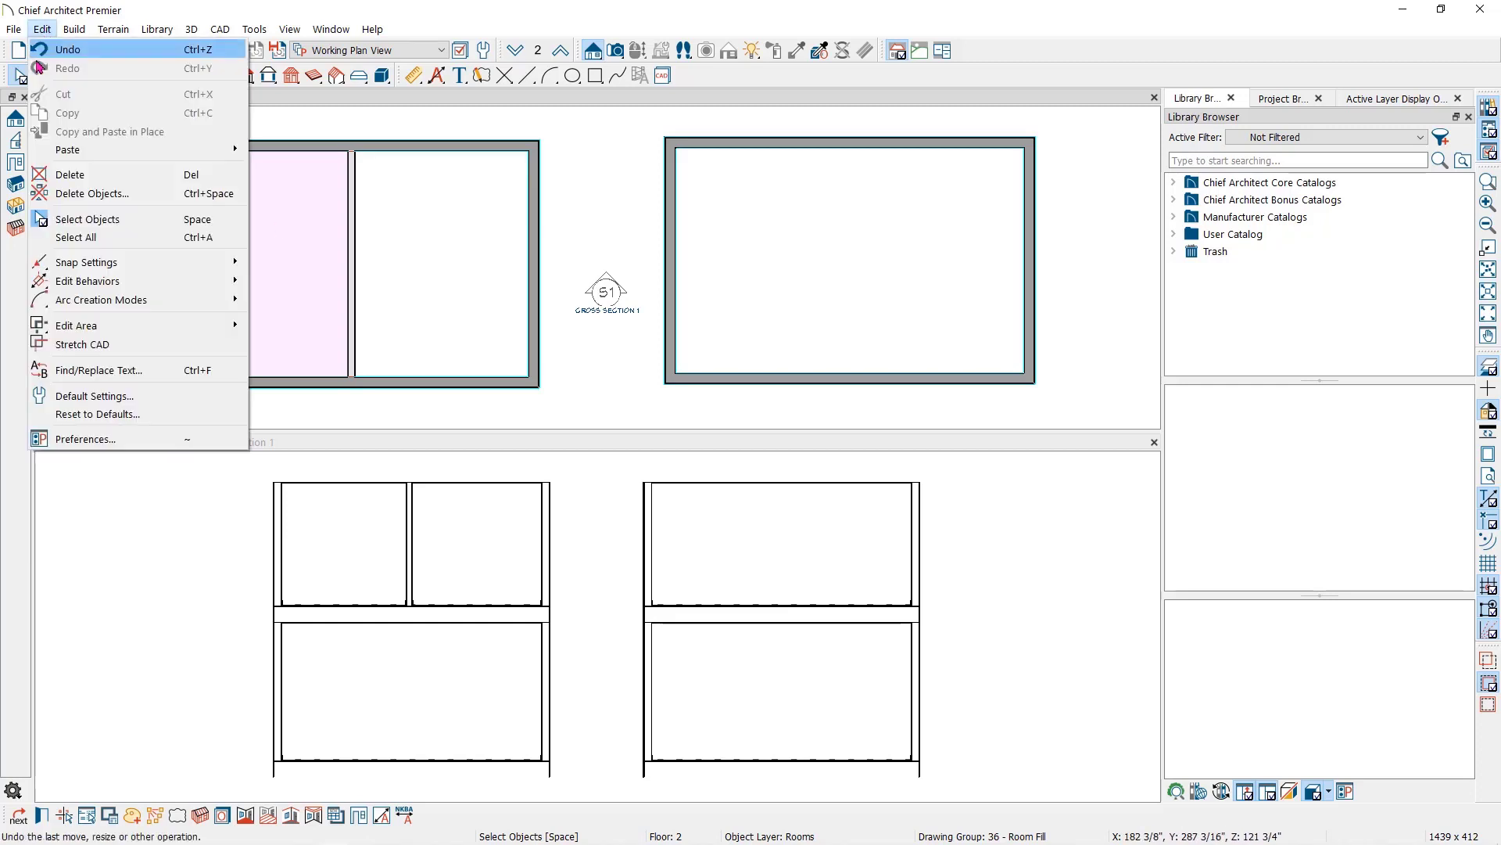
click(77, 397)
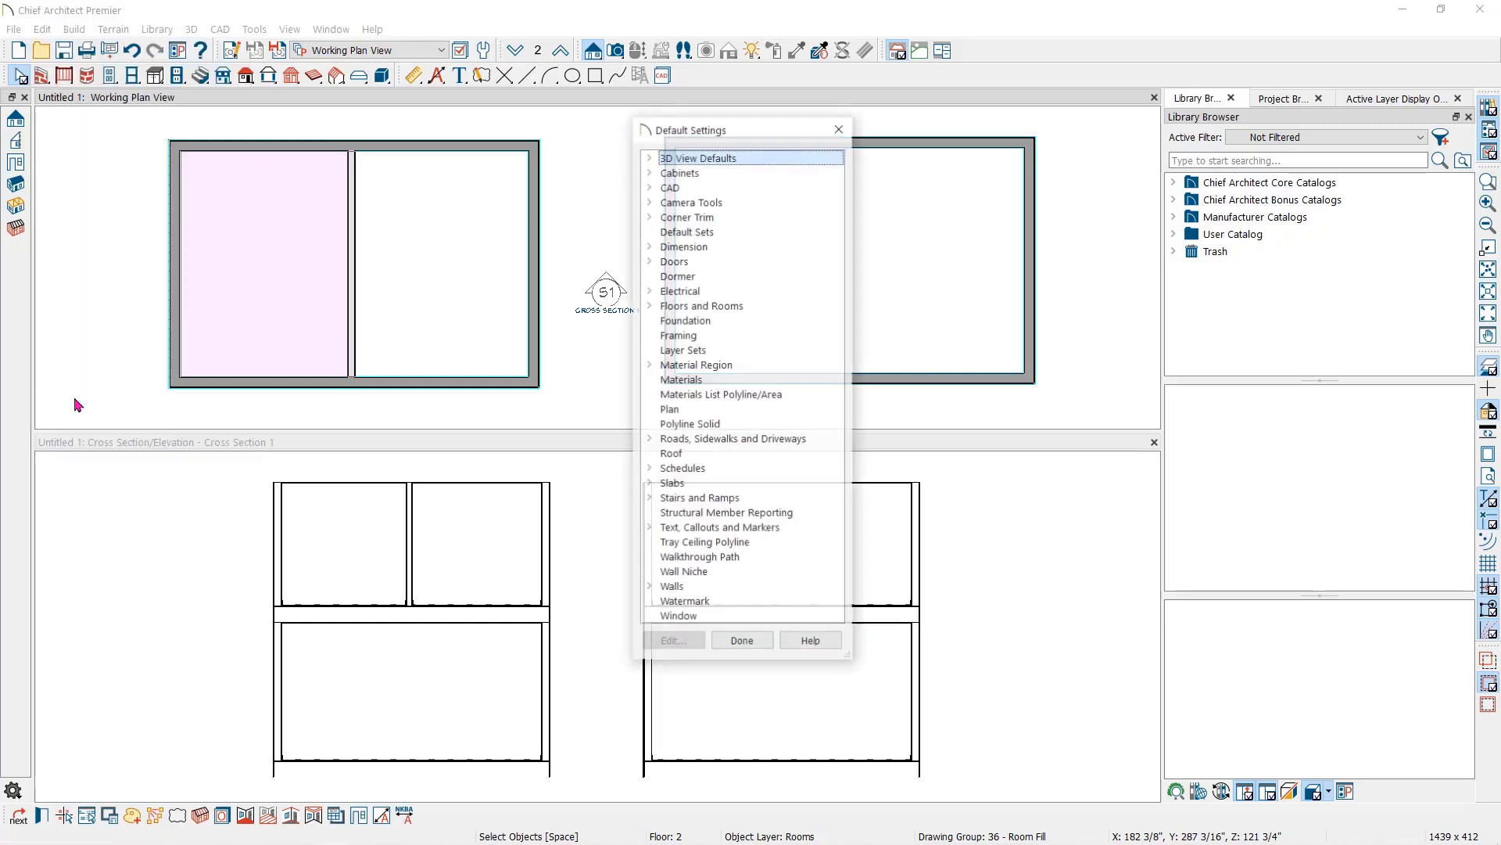
click(649, 306)
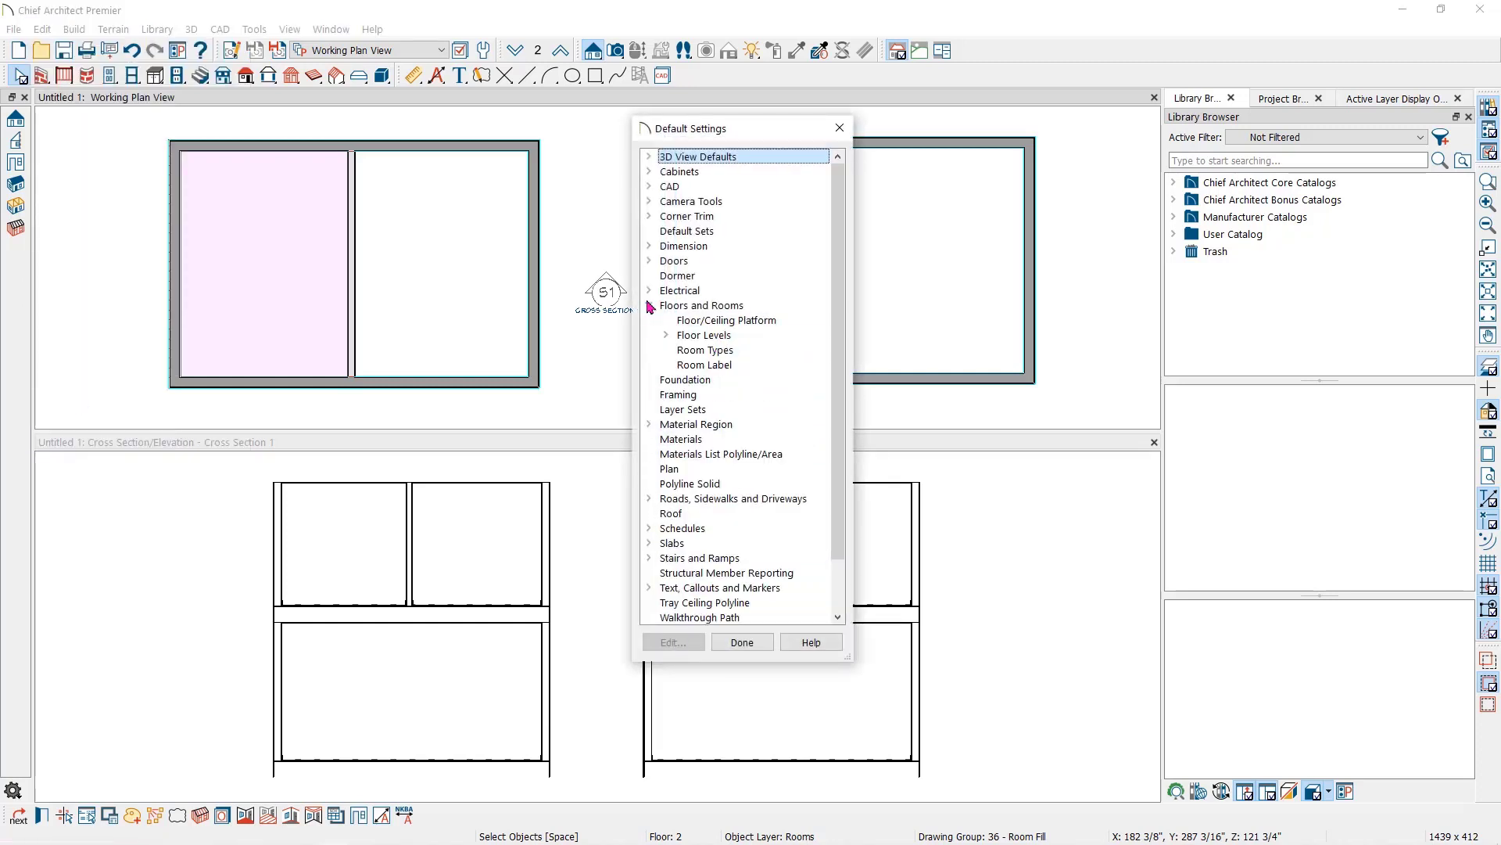
click(696, 324)
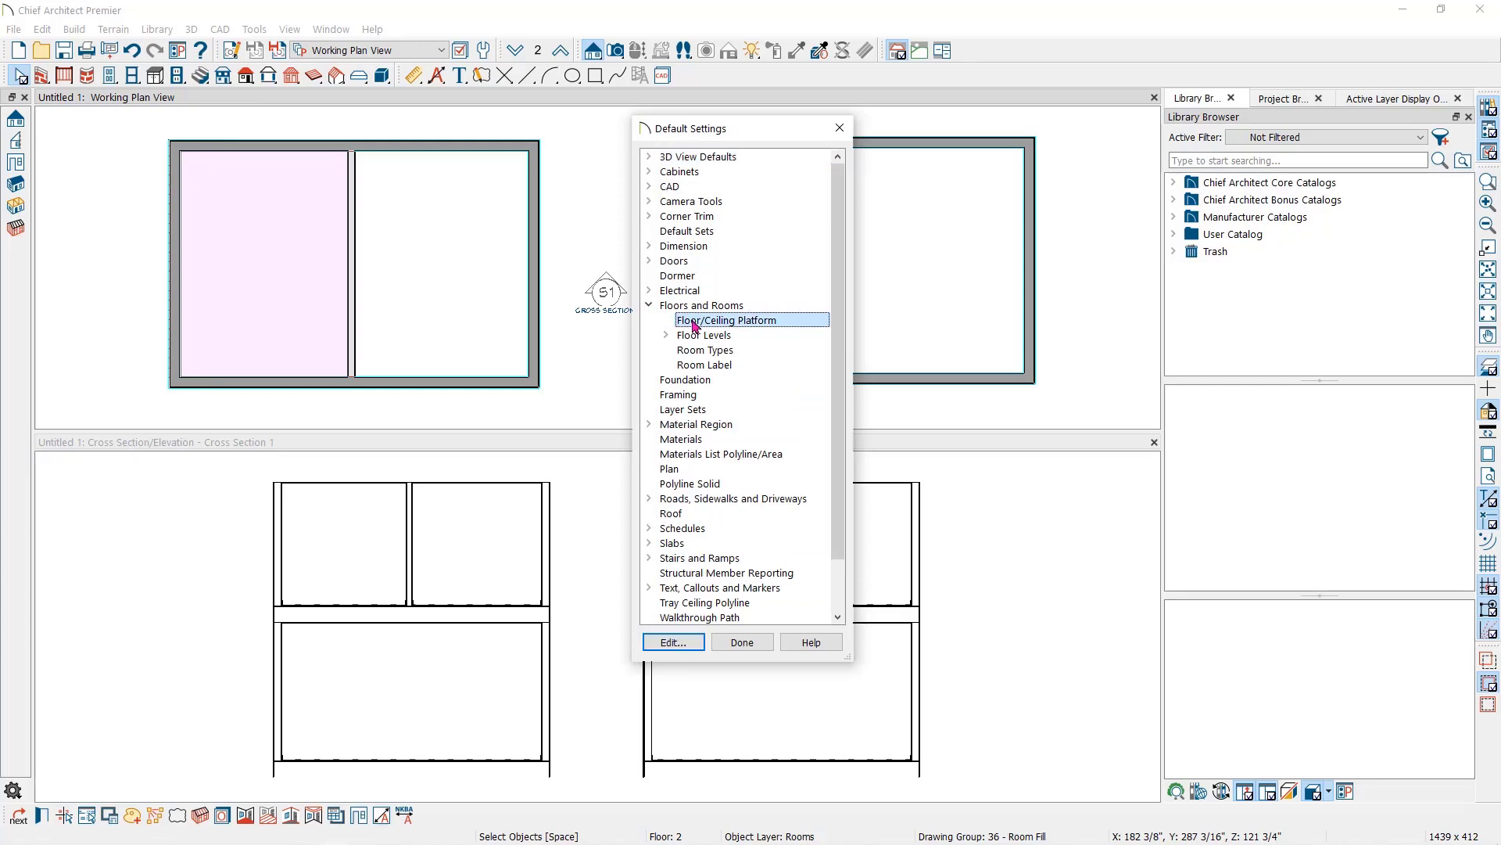
double_click(695, 323)
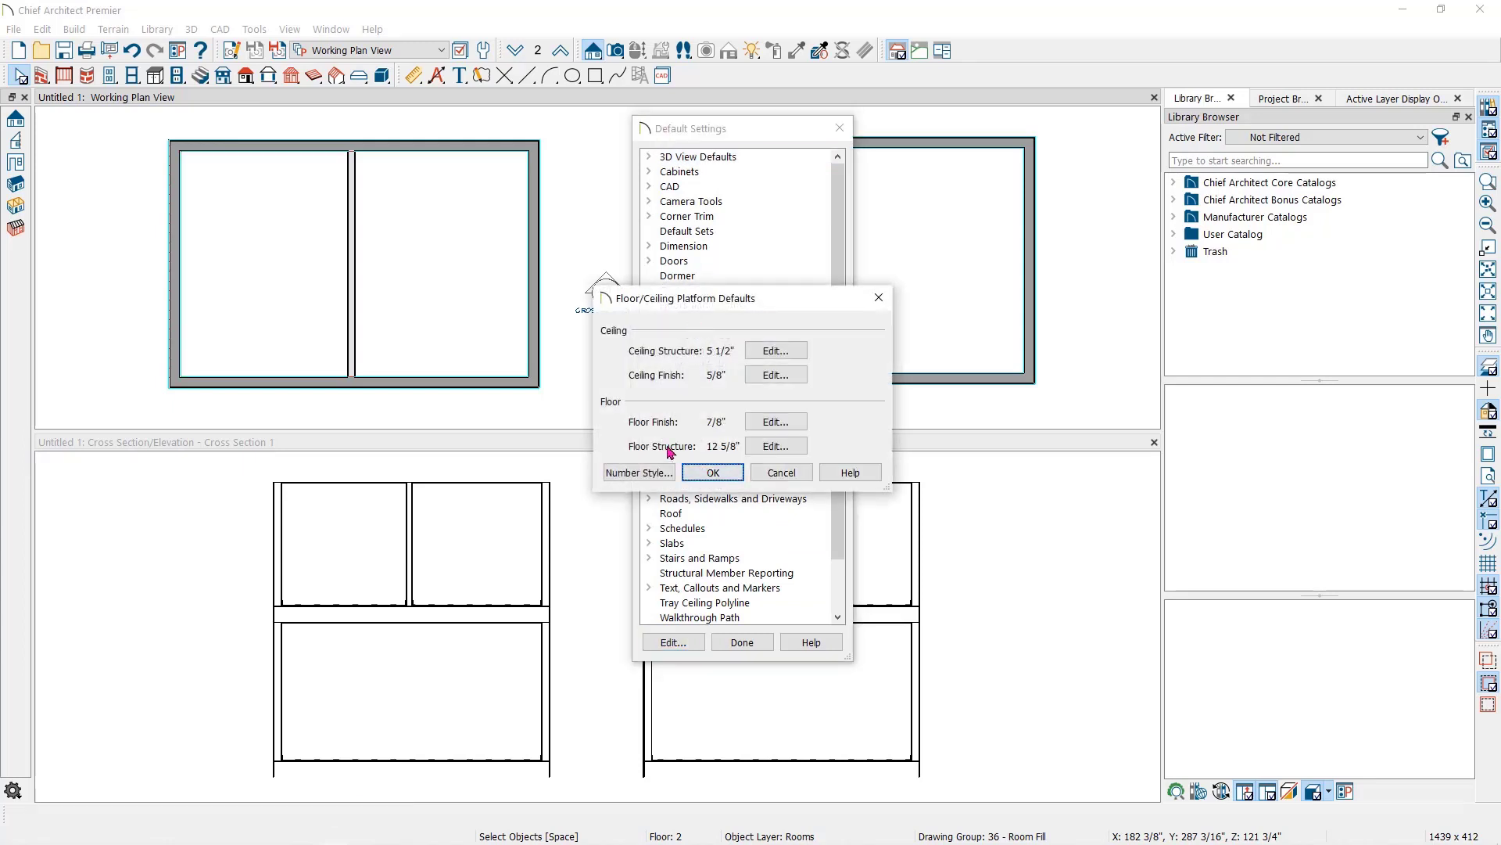
click(770, 448)
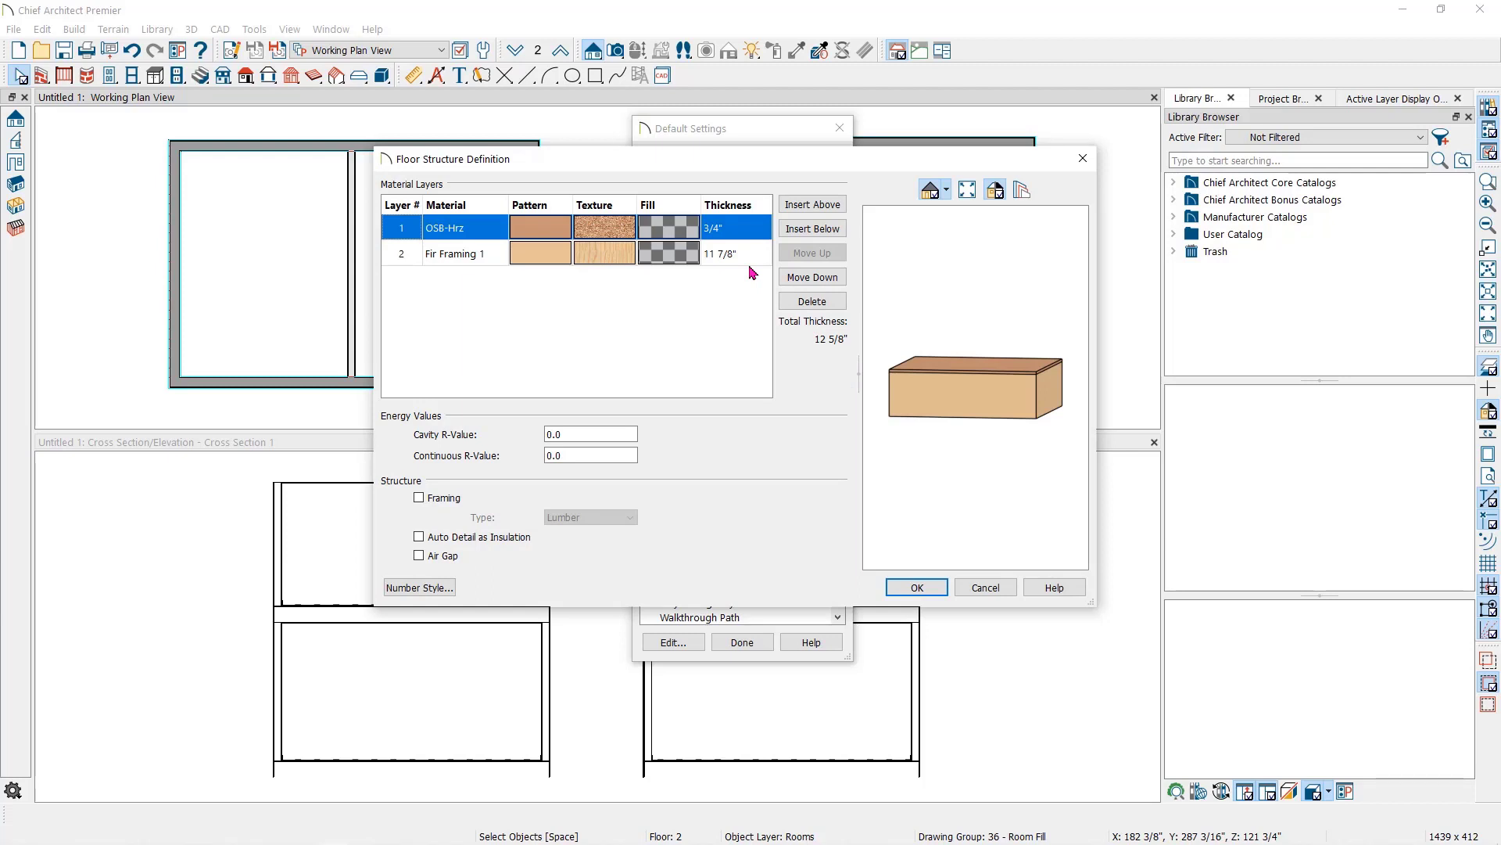
click(731, 254)
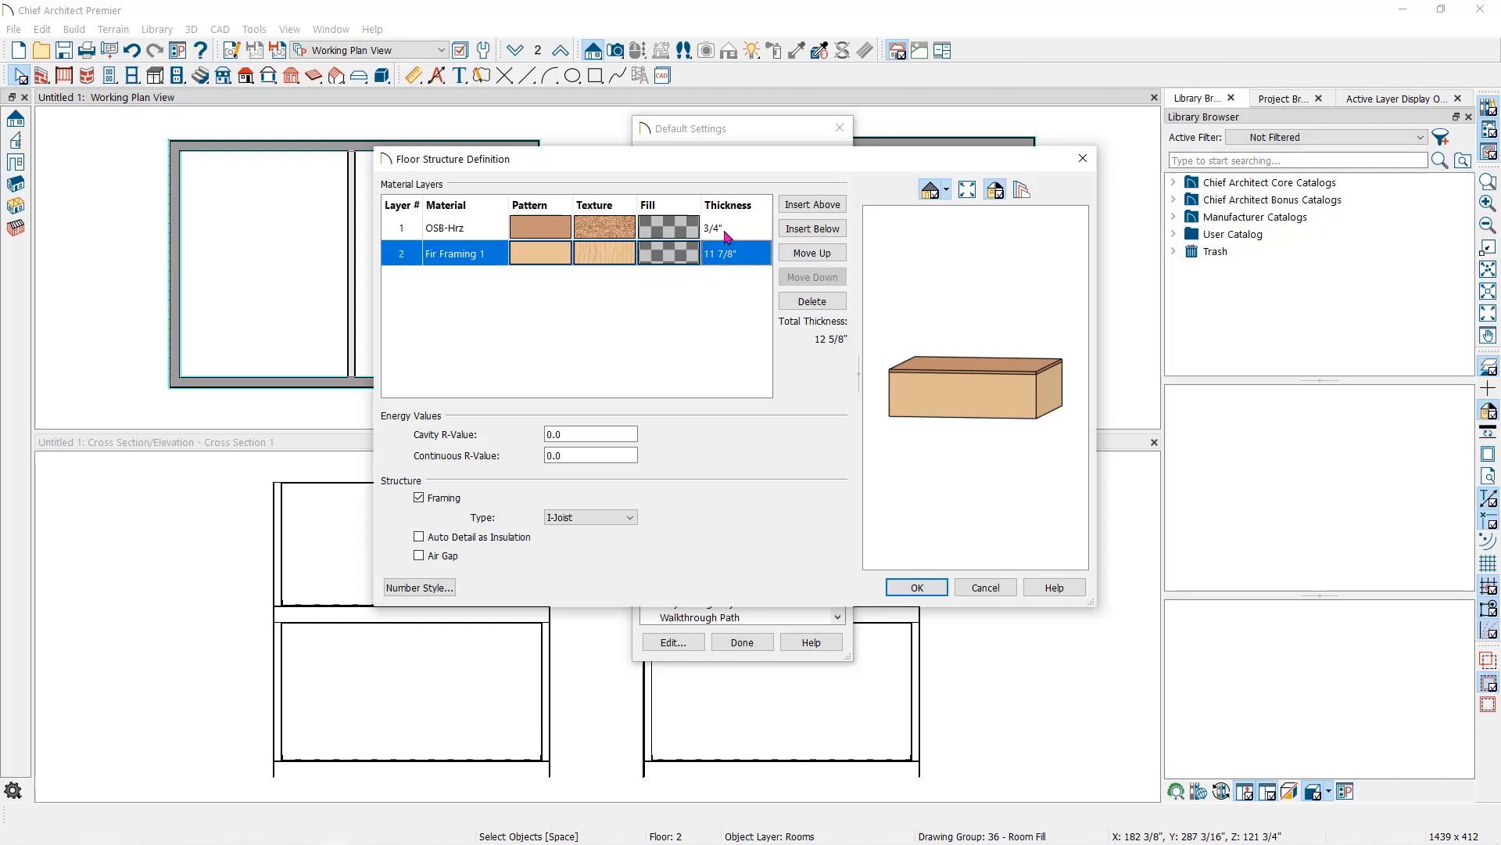
click(720, 231)
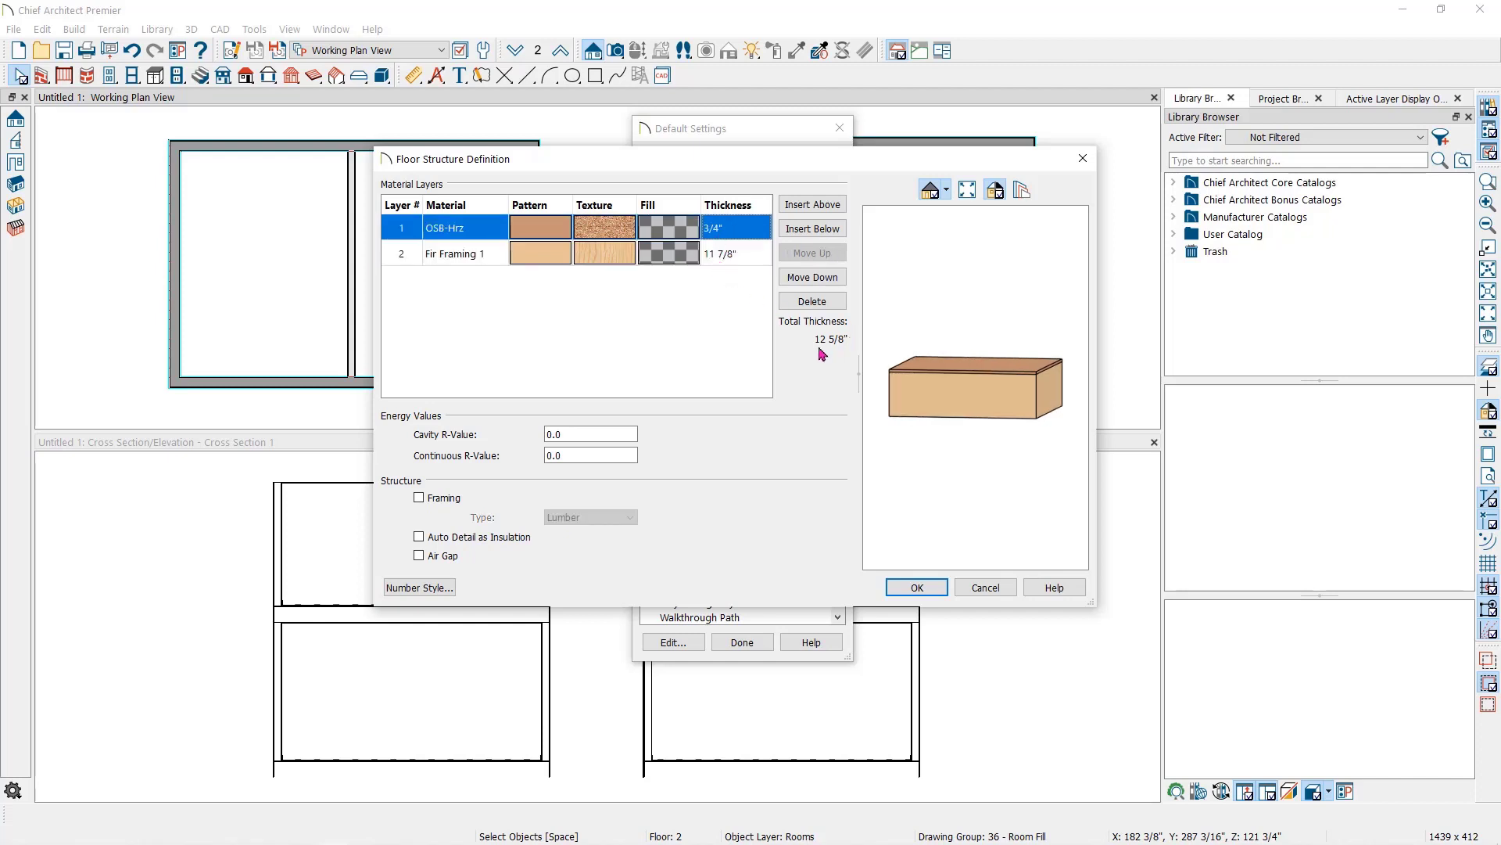
click(983, 587)
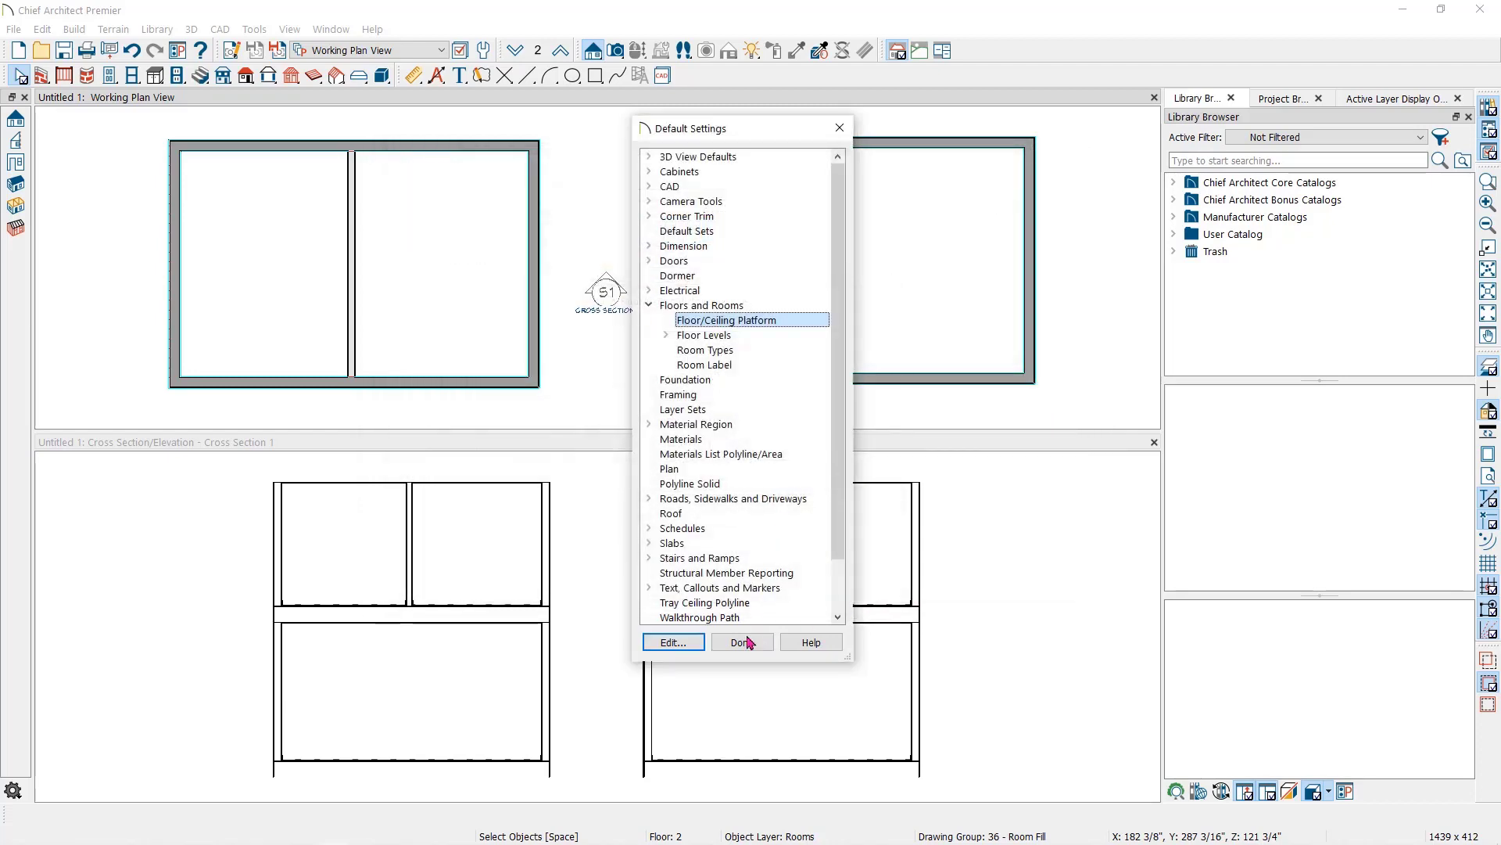
- Close the default settings and bring up the right upstairs room's structure settings
click(781, 472)
click(743, 642)
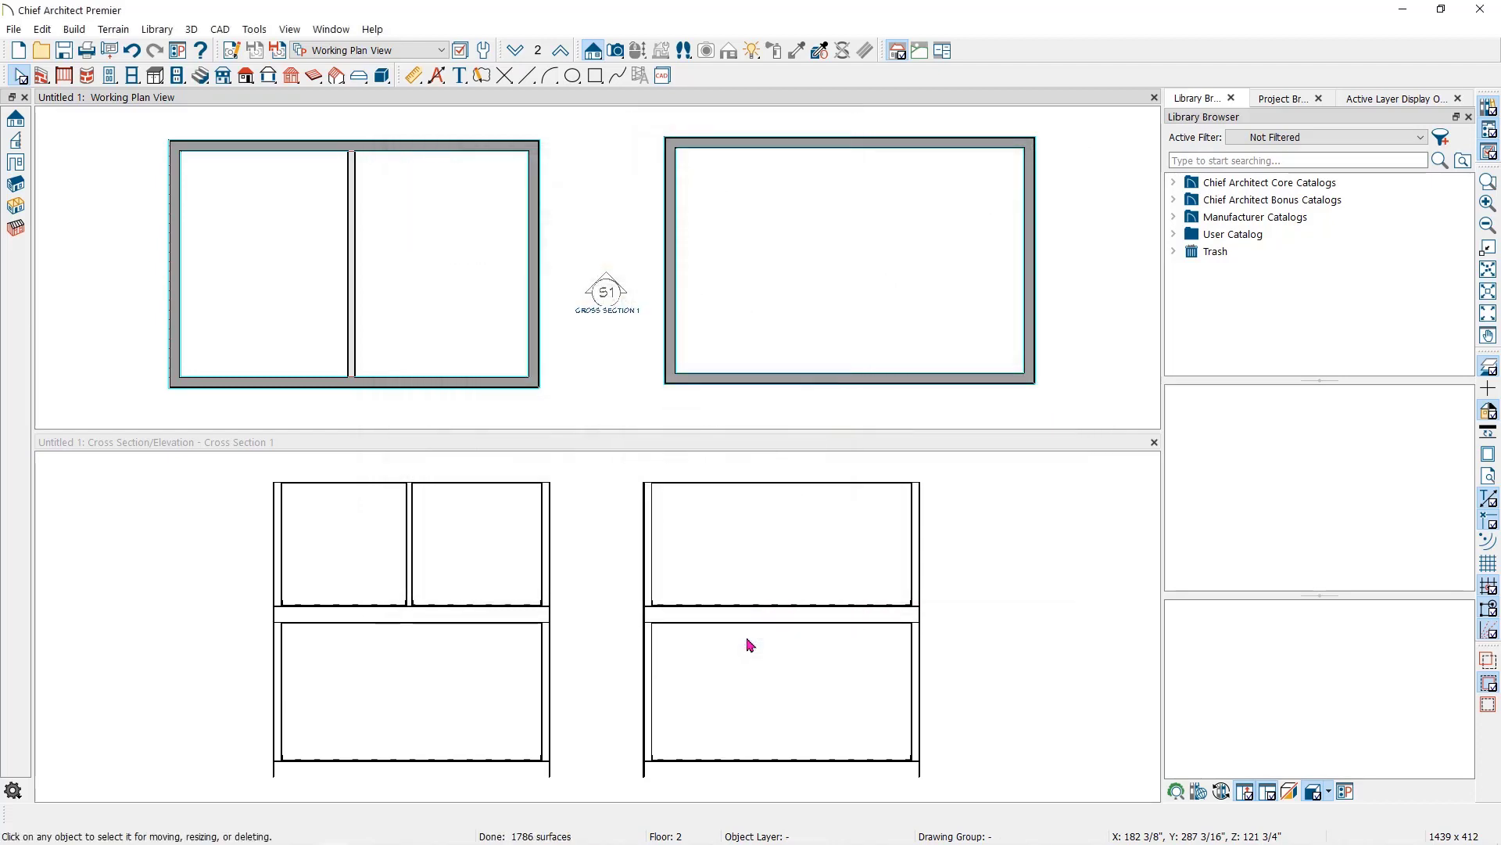
click(445, 243)
click(445, 243)
click(444, 243)
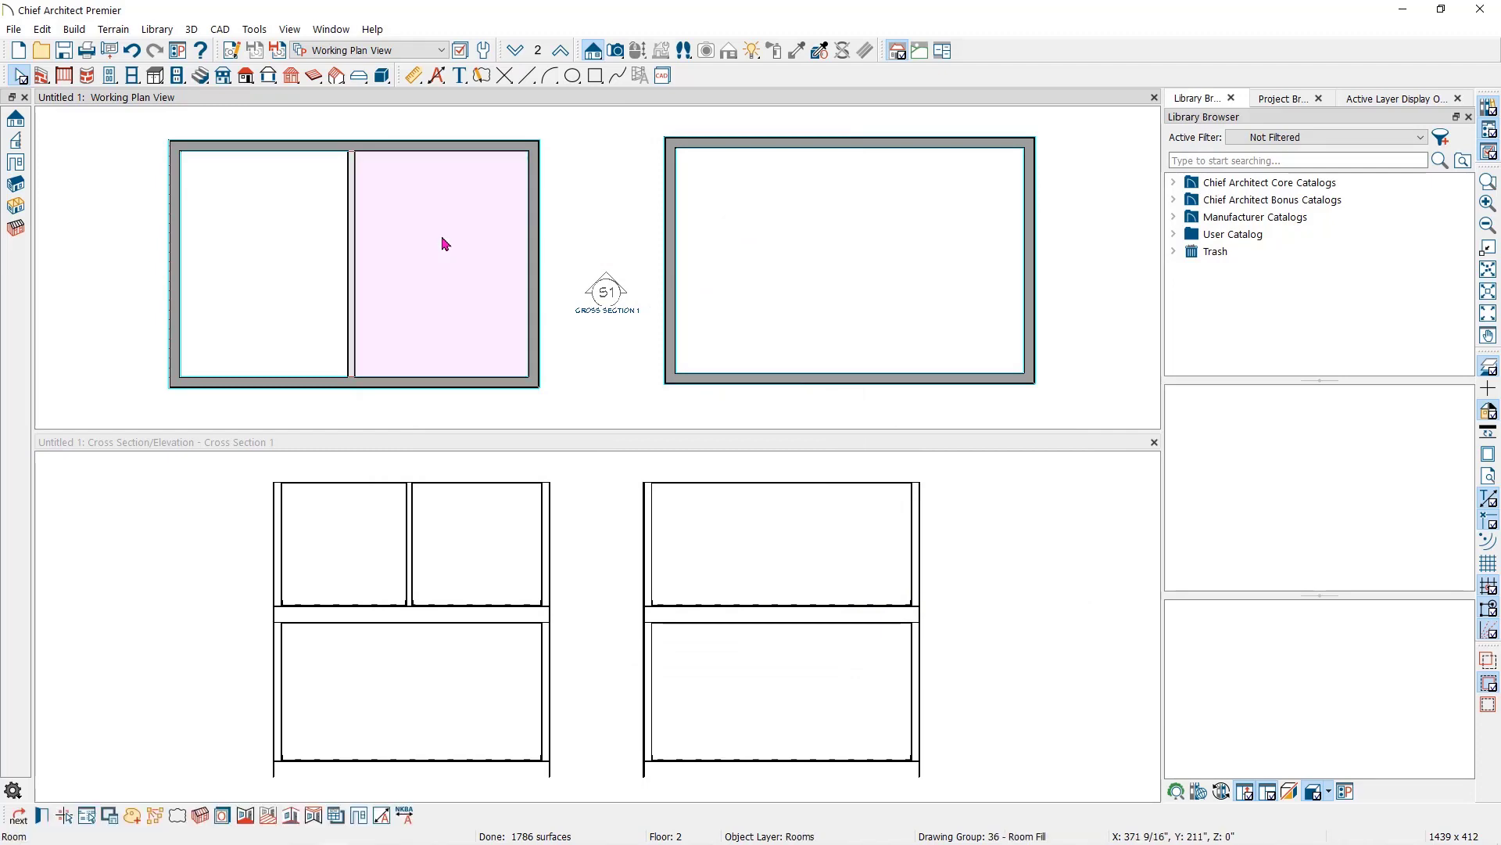
double_click(444, 243)
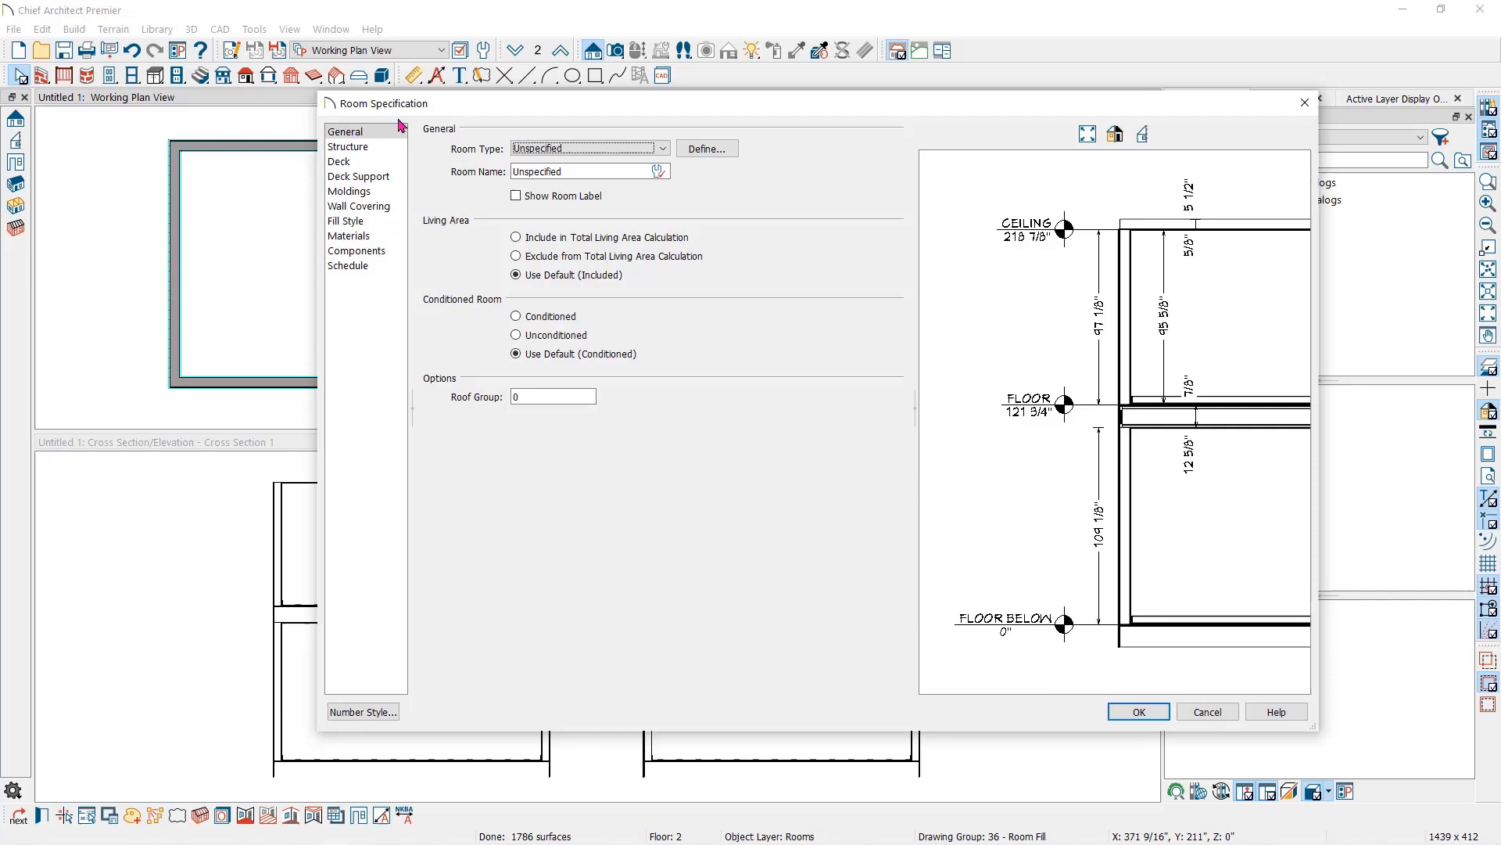
click(369, 149)
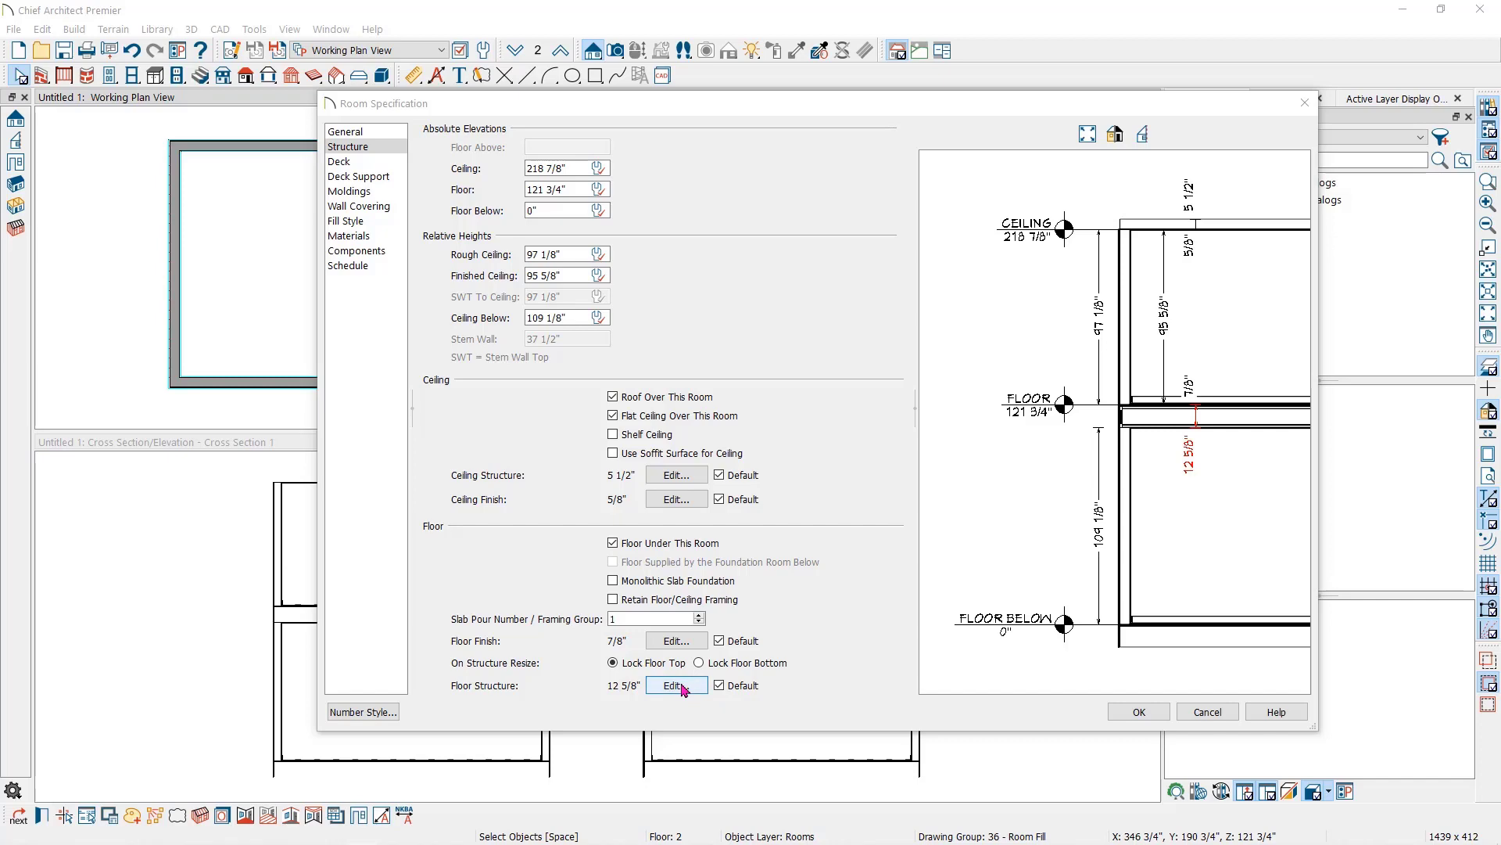
- Set the room's Fir Framing layer to 23 1/4" for a 24-inch floor structure
click(677, 685)
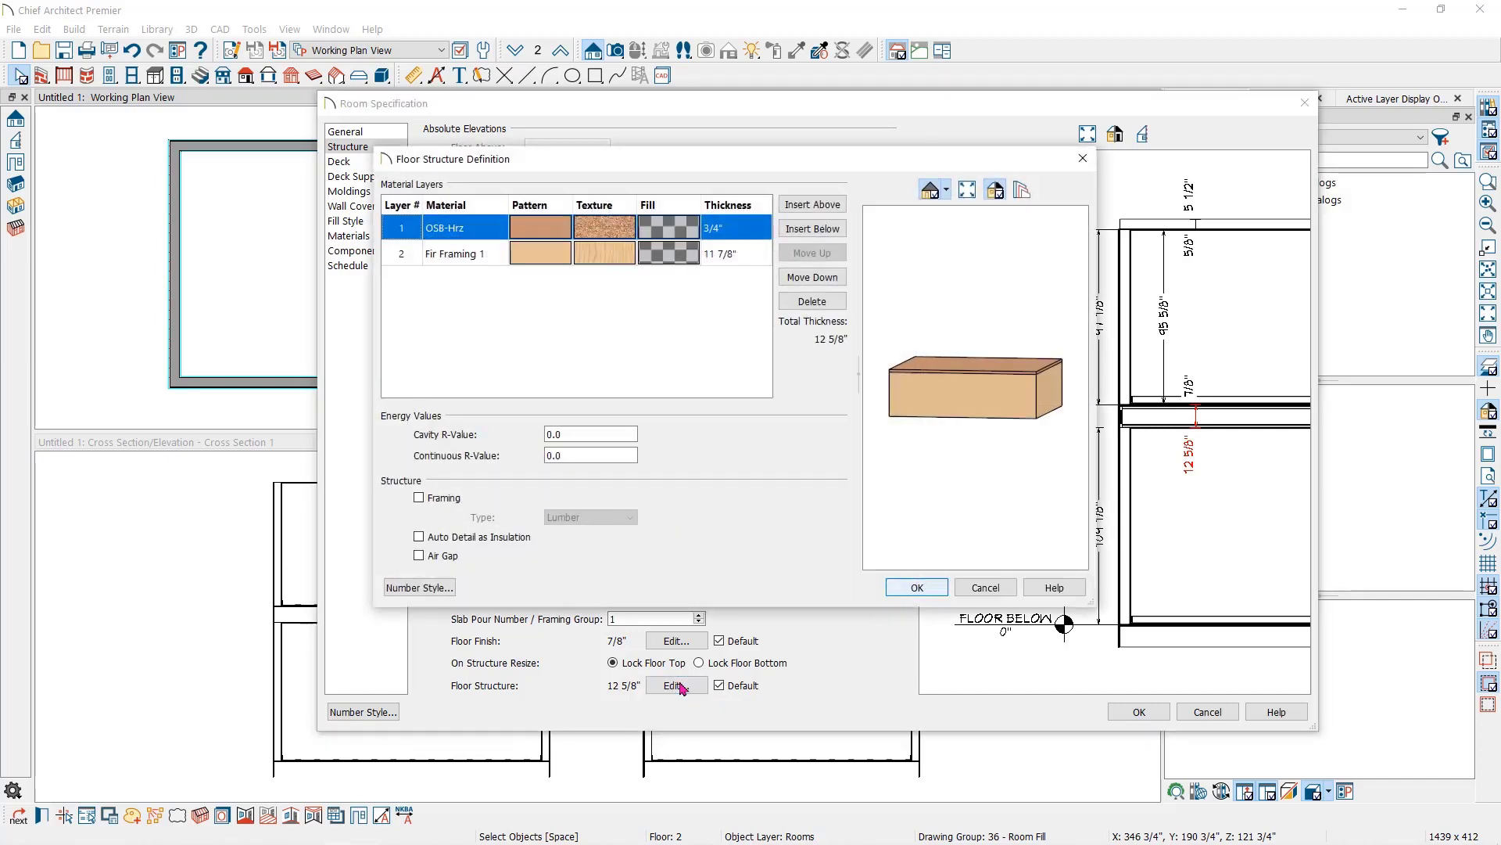
click(754, 253)
click(754, 252)
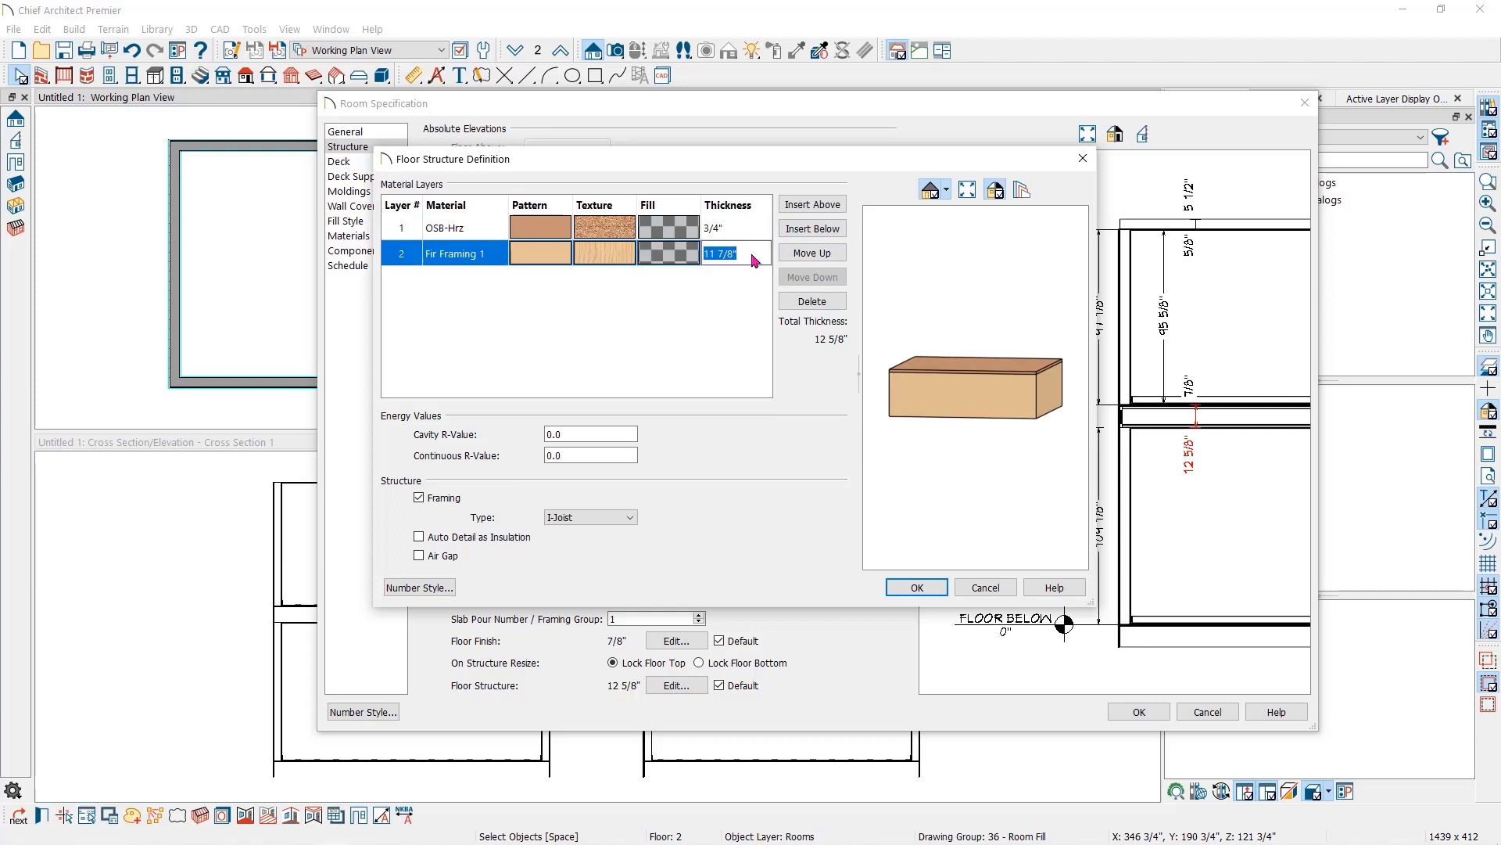
text(23 1/4)
key(Up)
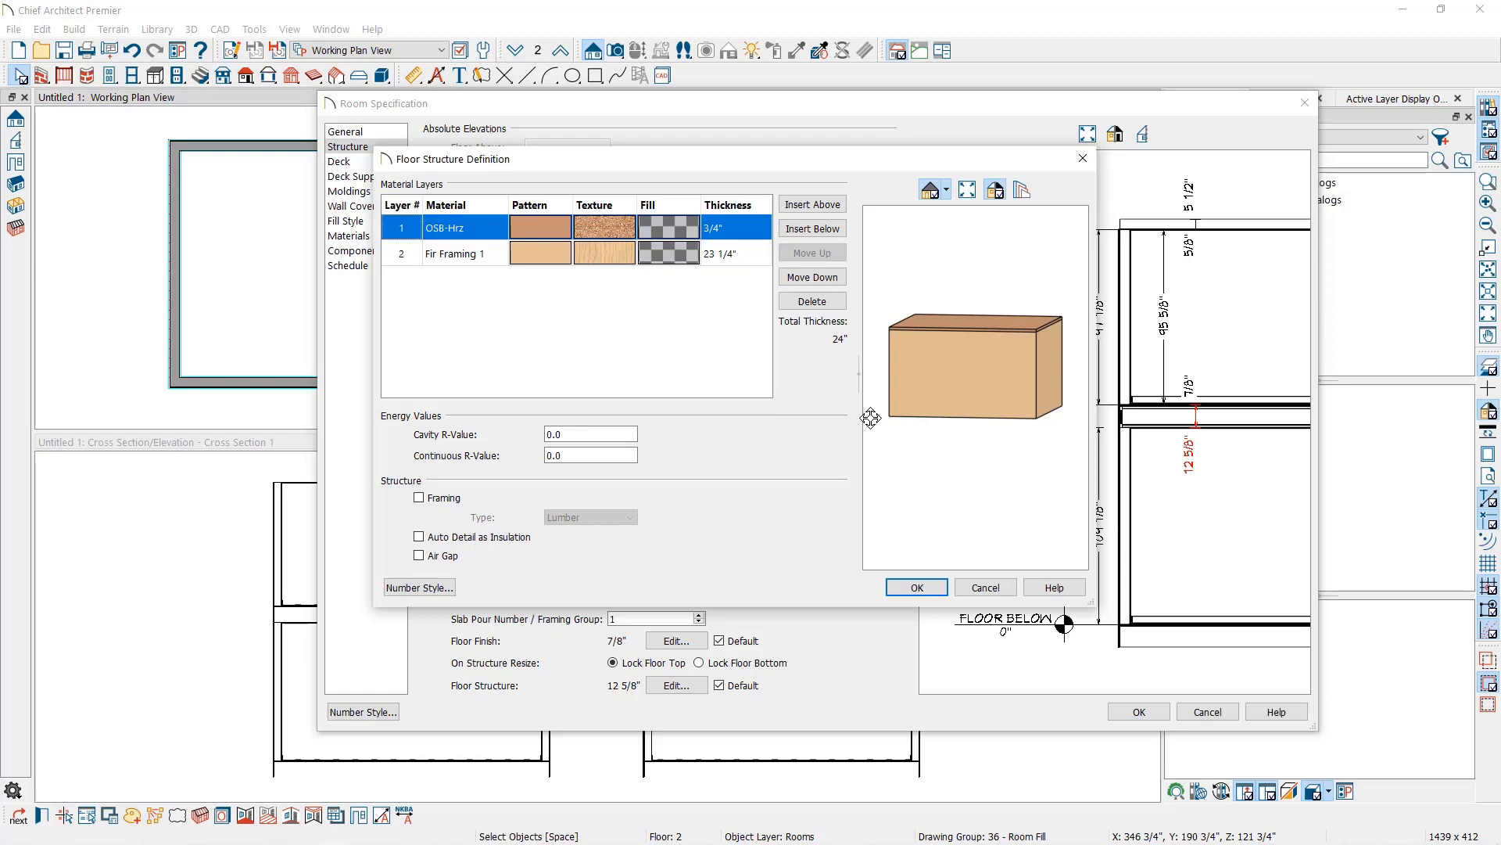
click(919, 587)
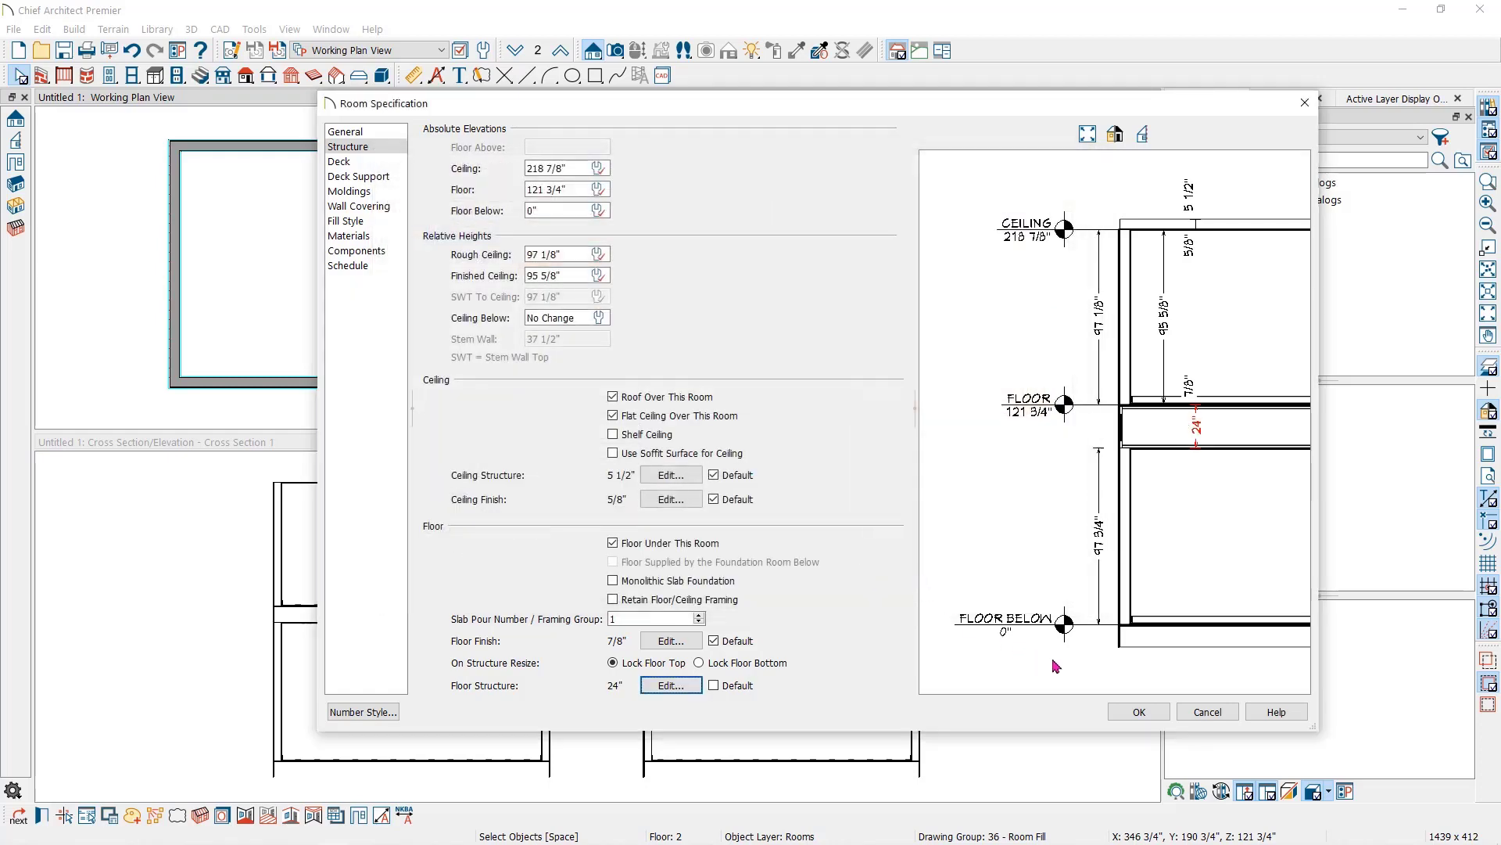
click(1139, 713)
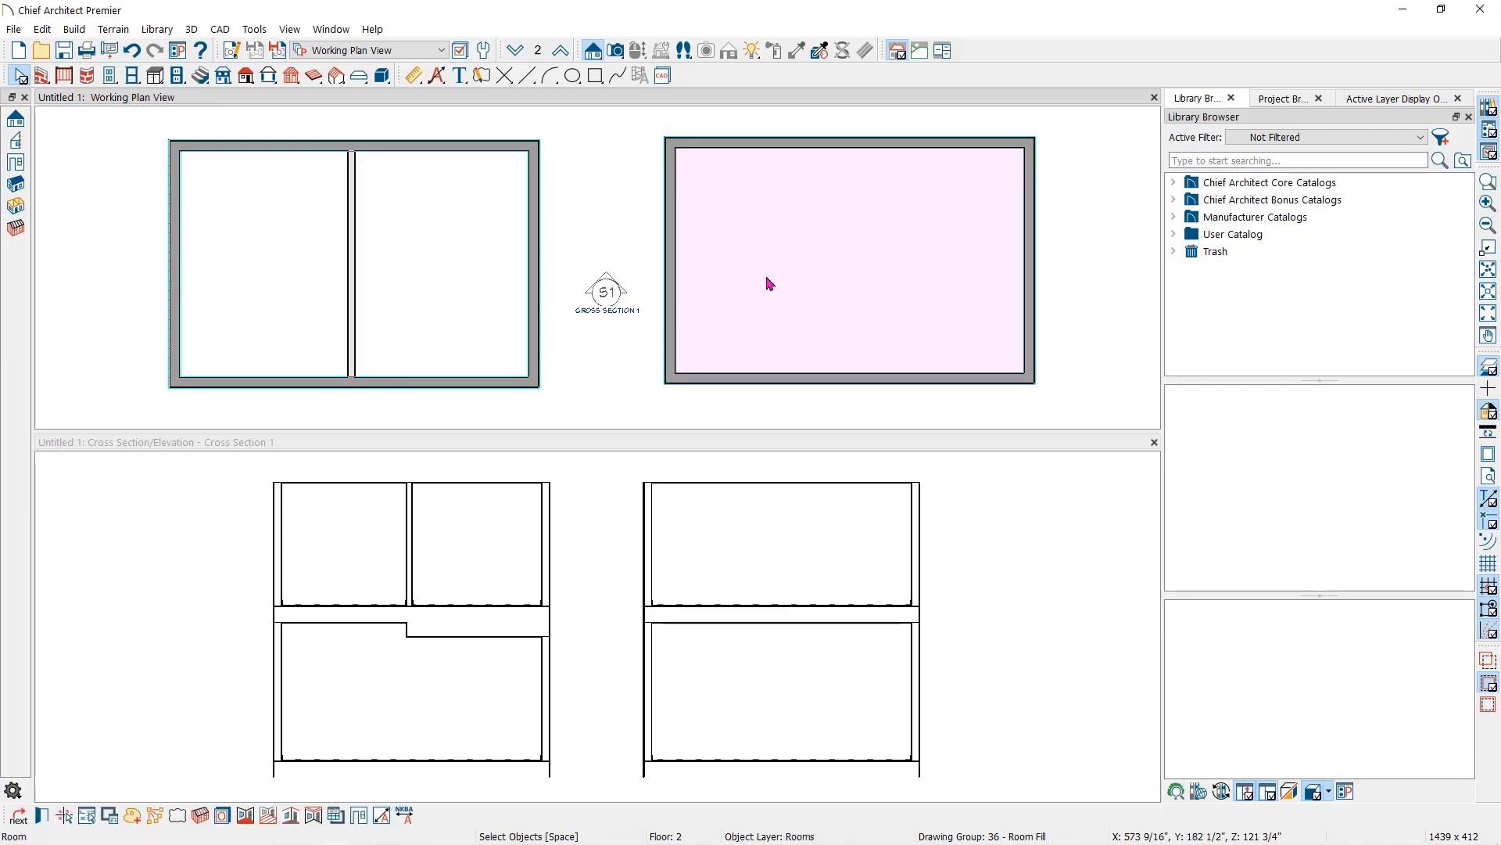
- On floor 1, hide the reference floor and draw a bearing line through the right room's middle
click(515, 51)
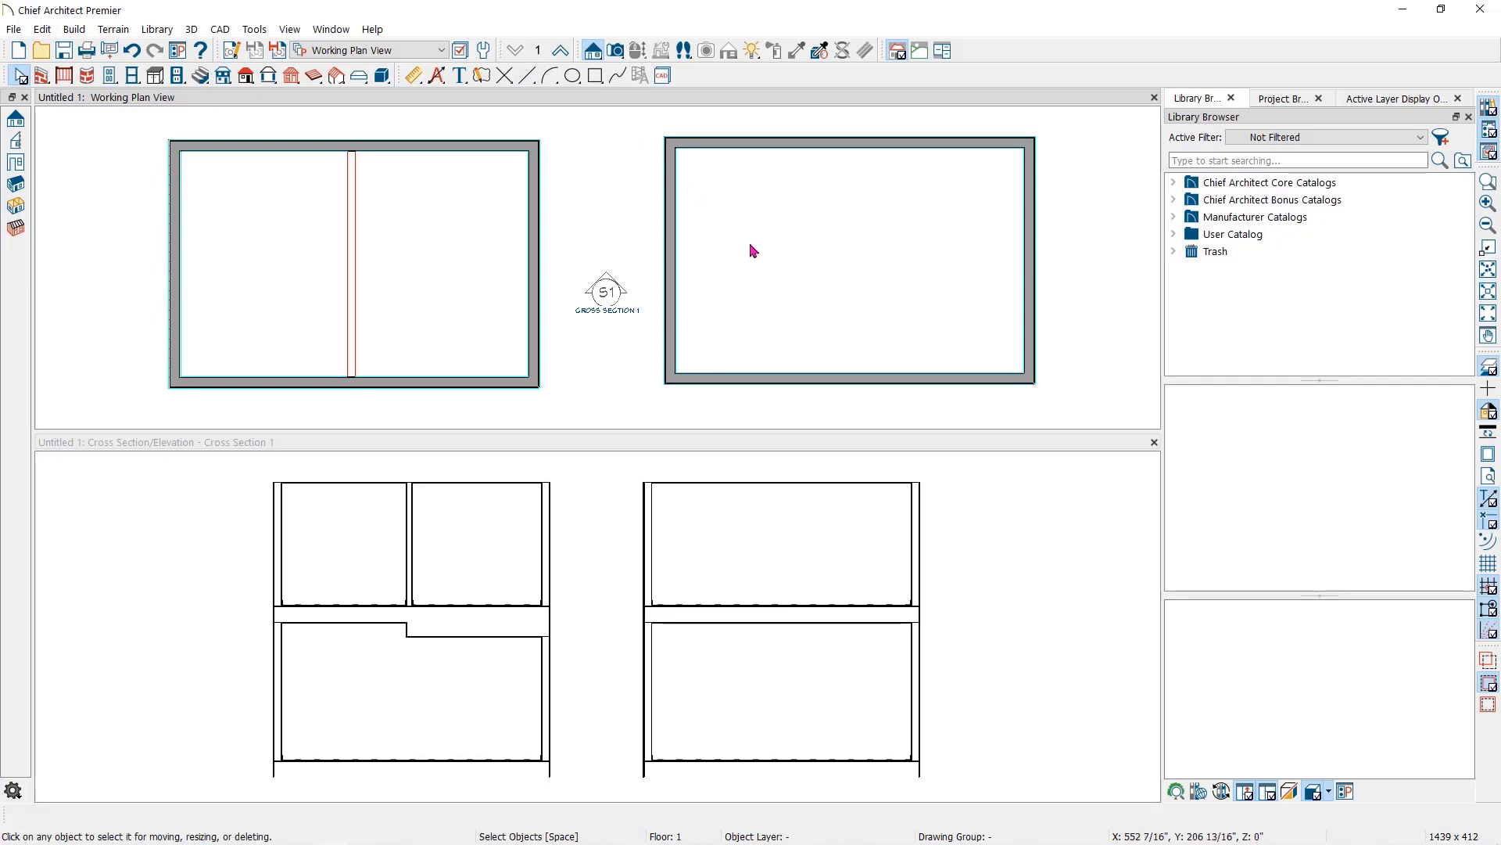
click(1492, 368)
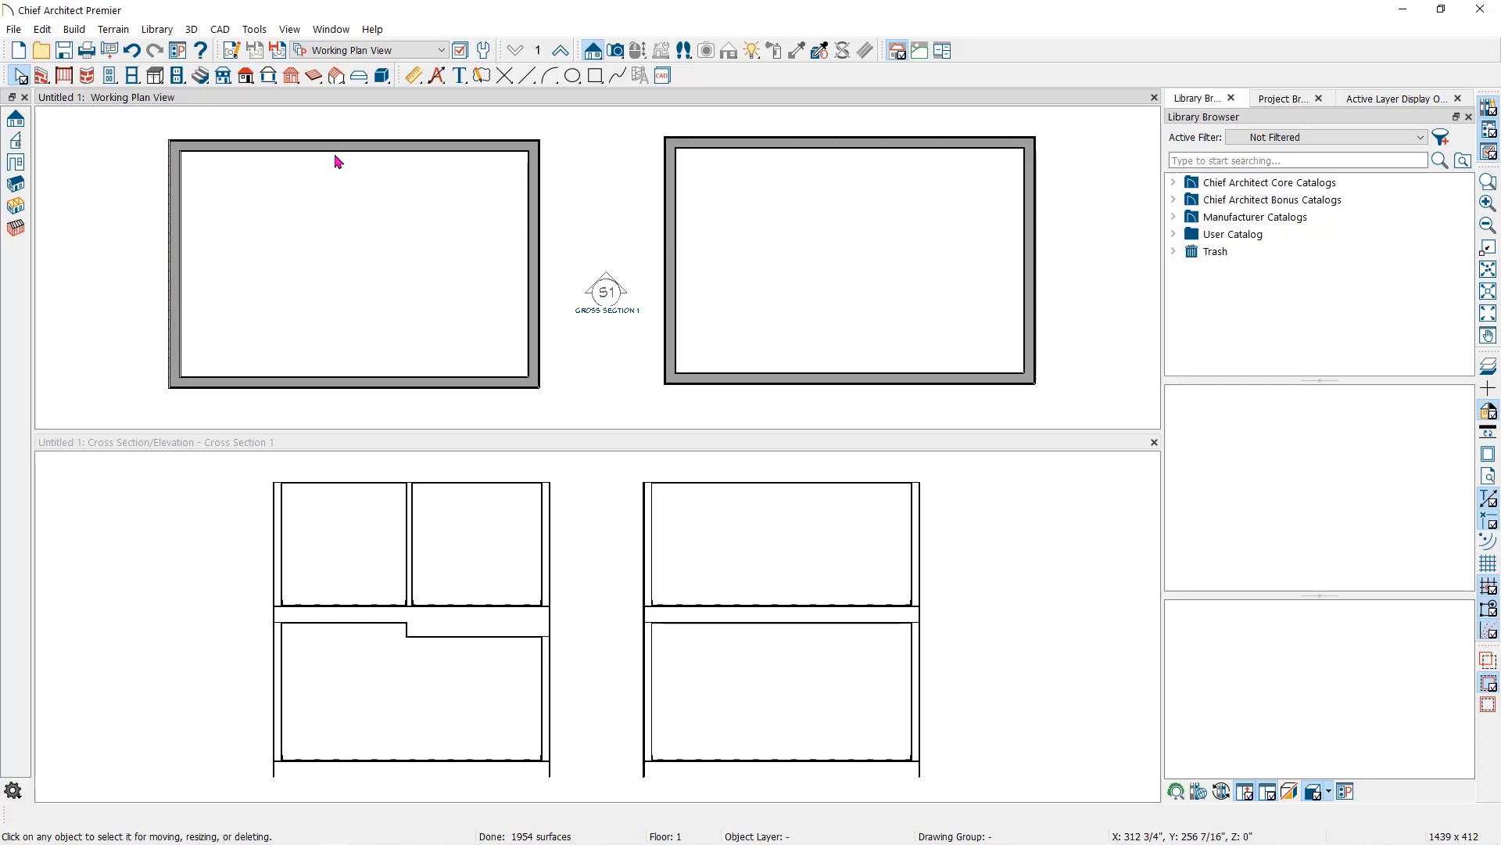
click(290, 82)
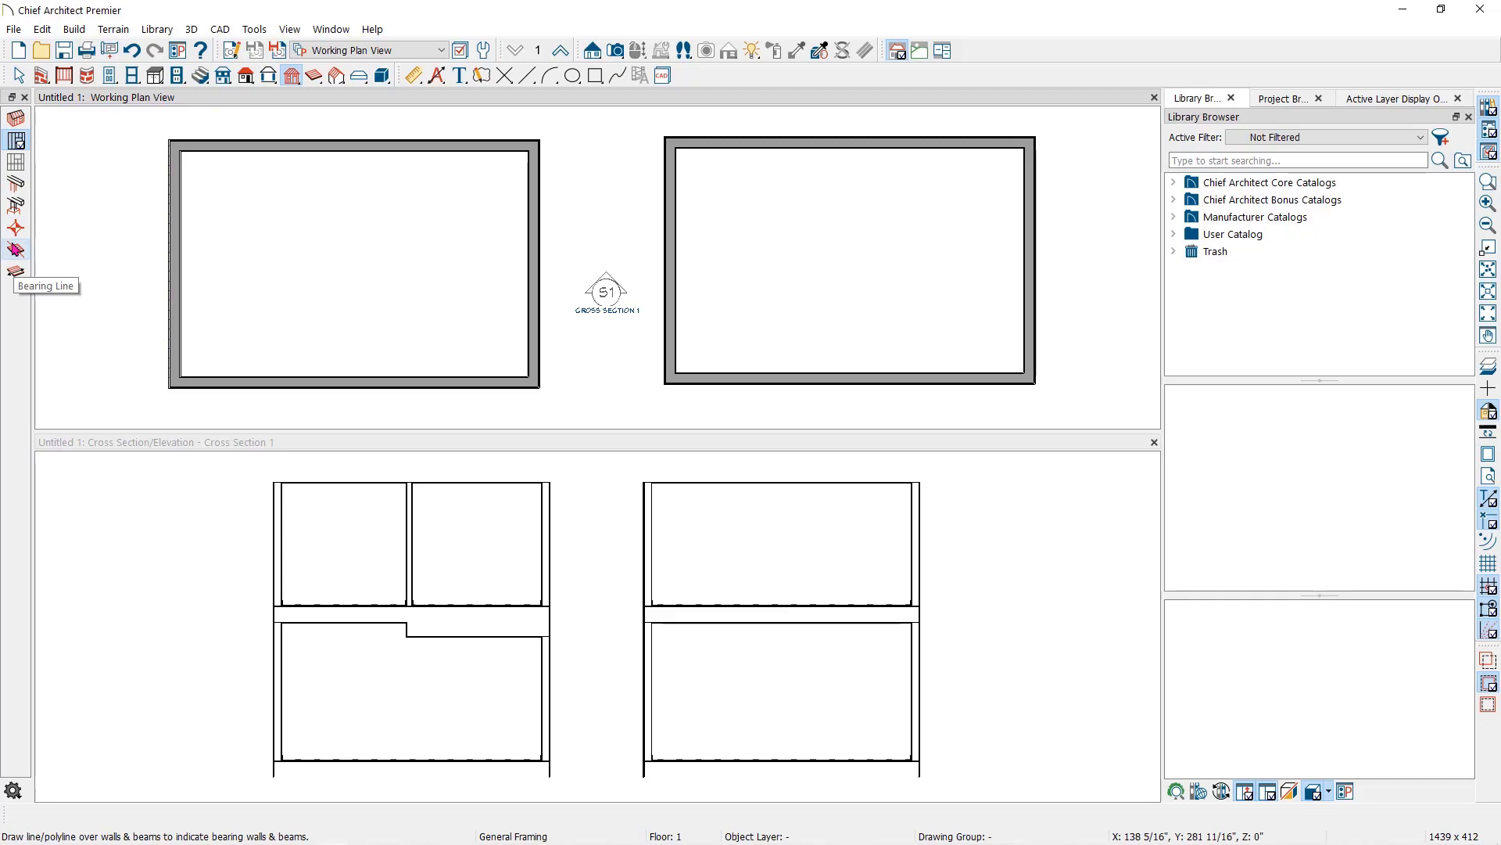
click(16, 250)
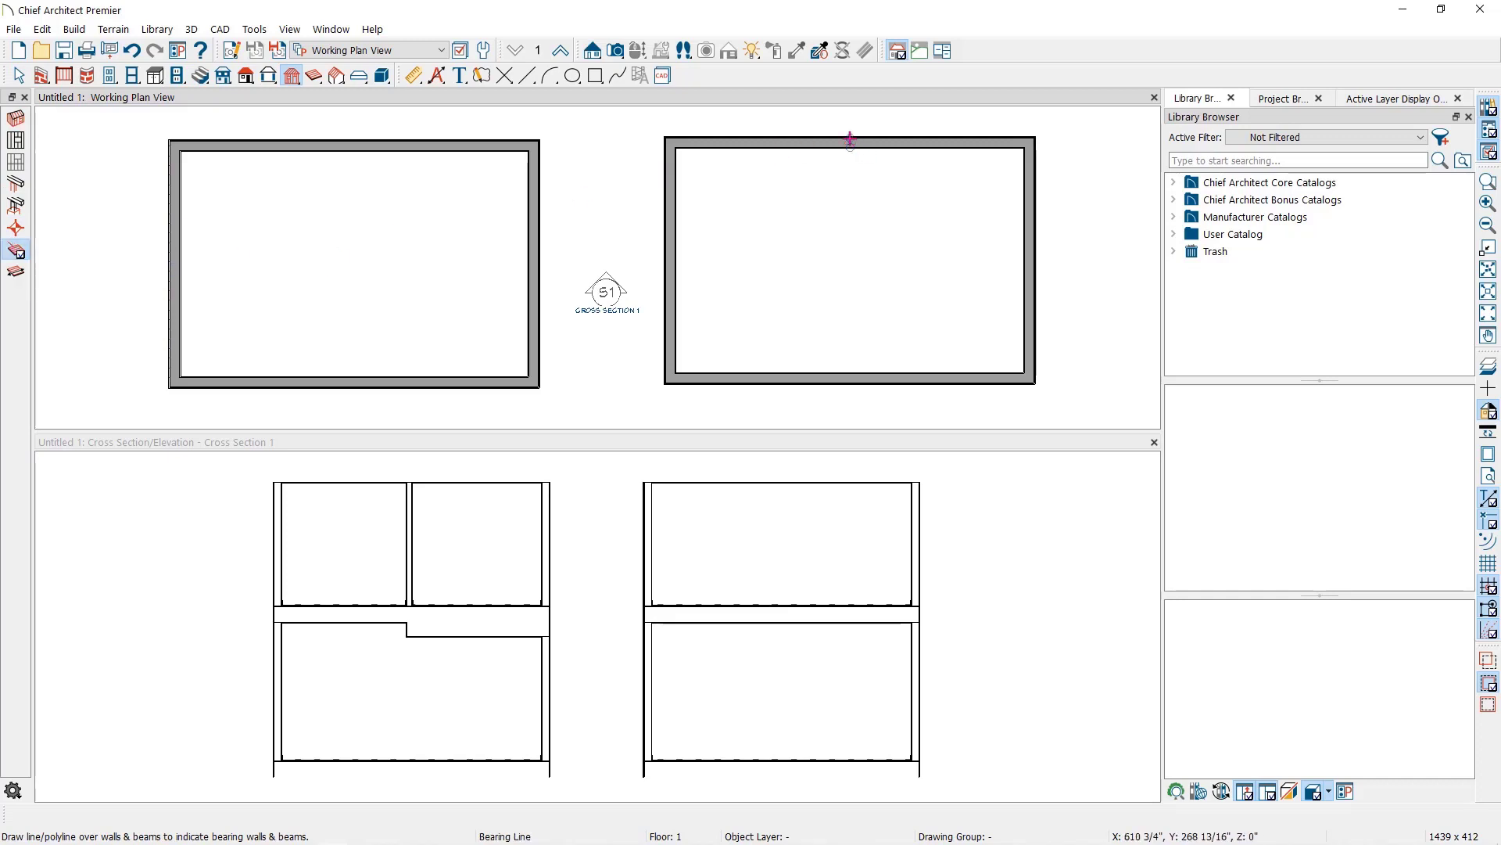
drag(850, 140, 851, 382)
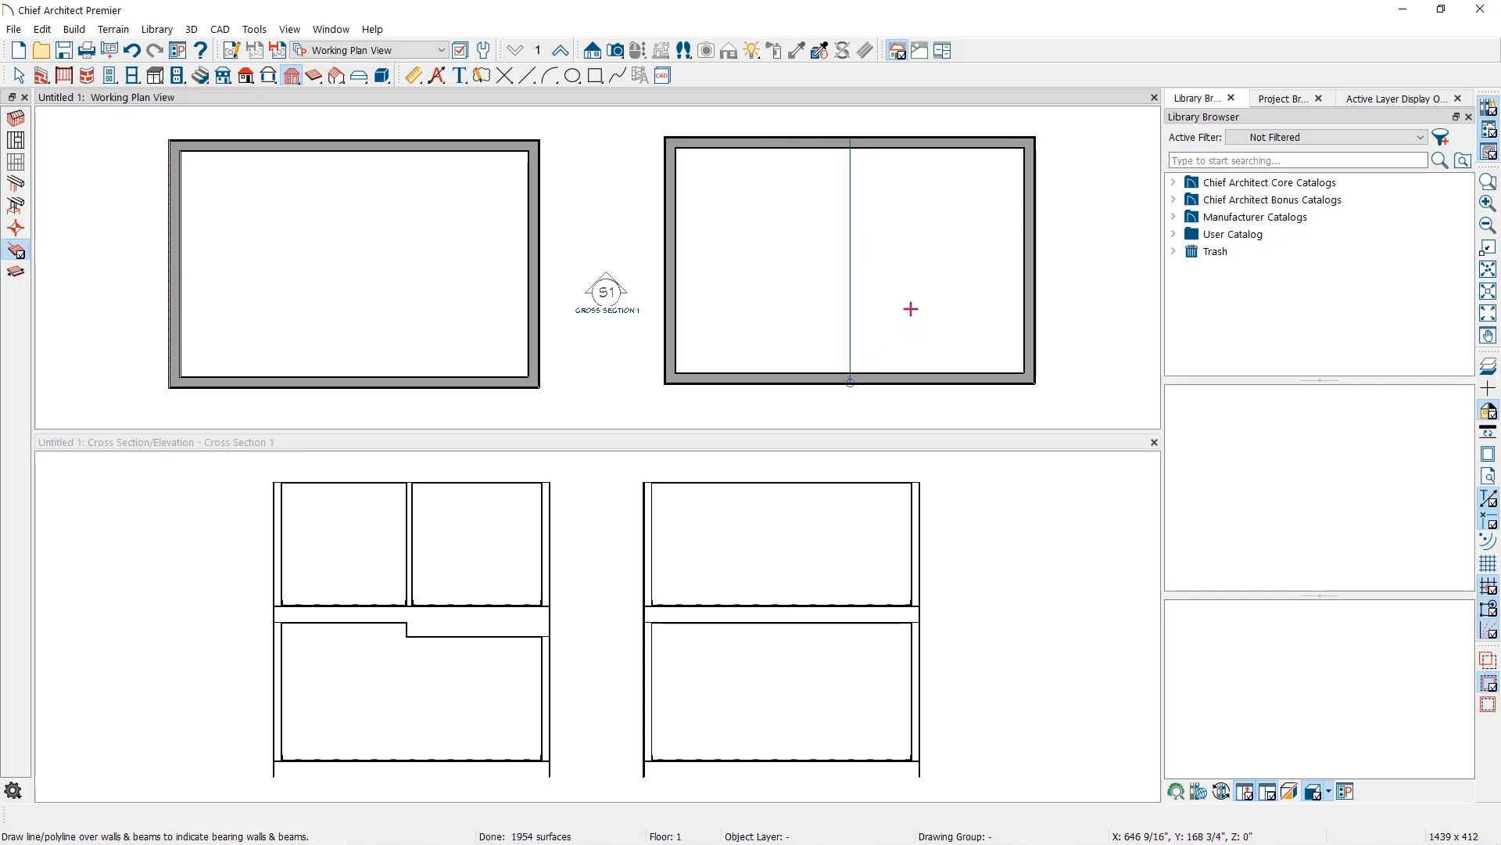
- Draw a 2 1/2 X 11 7/8 I-JOIST 16" OC direction arrow in each half of the right room
click(14, 274)
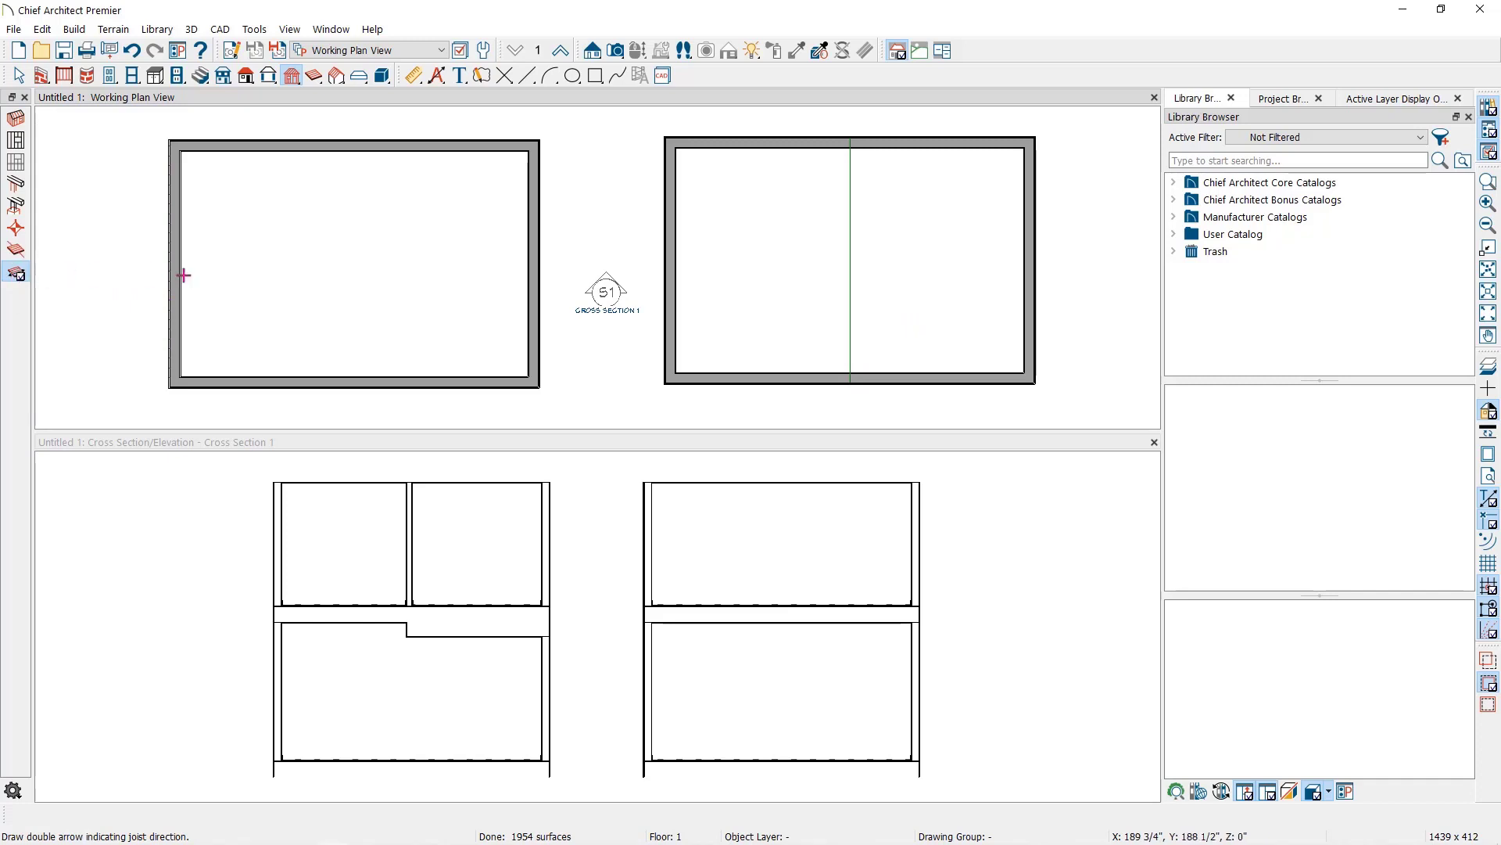
drag(928, 334, 919, 216)
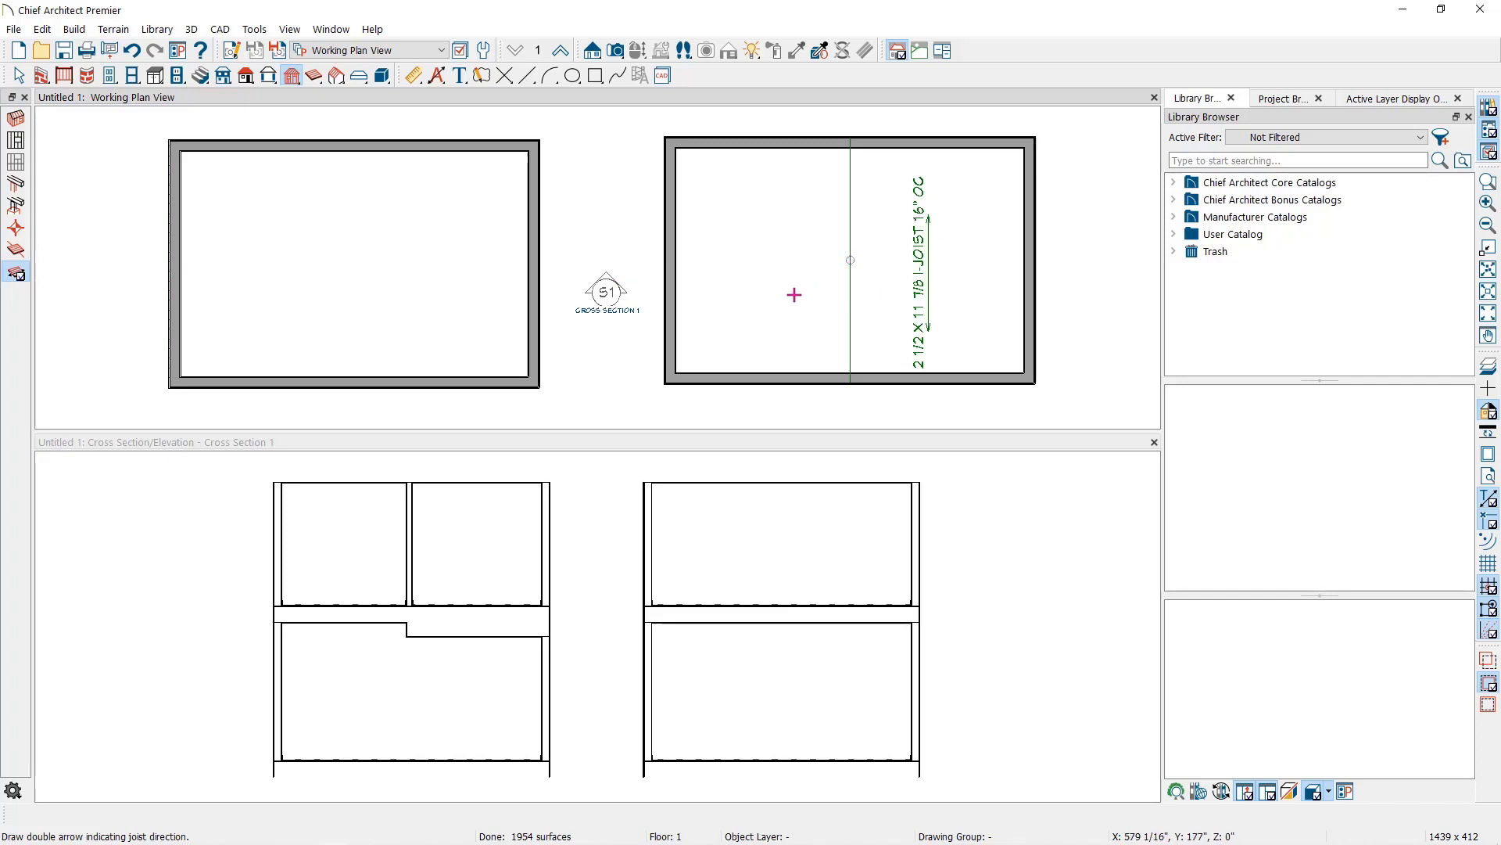
drag(758, 334, 763, 195)
key(space)
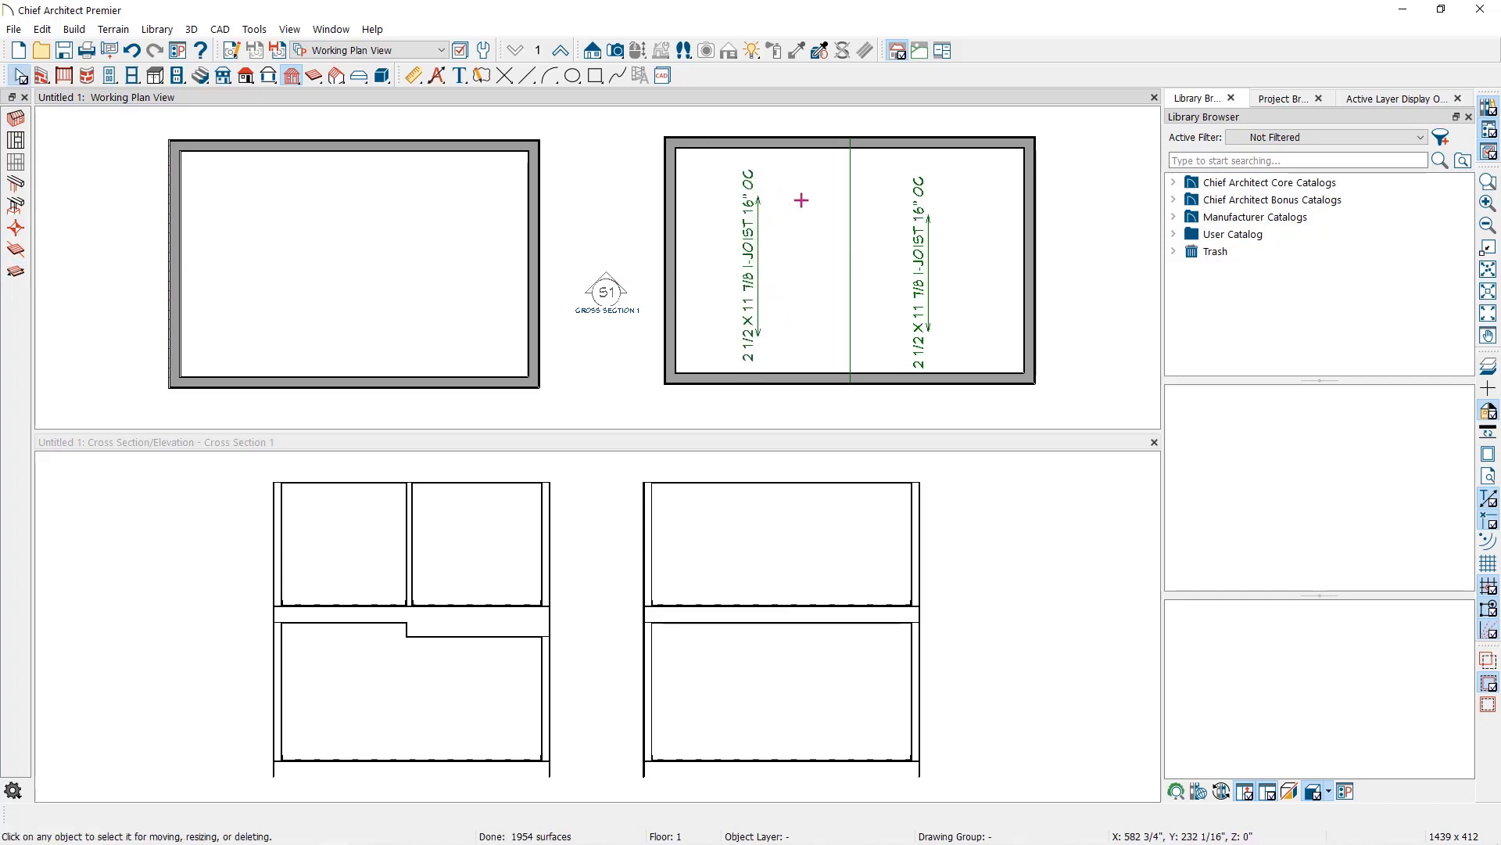
- Change the right-half joist arrow's depth to 24 so it reads 2 1/2 X 24 I-JOIST 16" OC
click(928, 310)
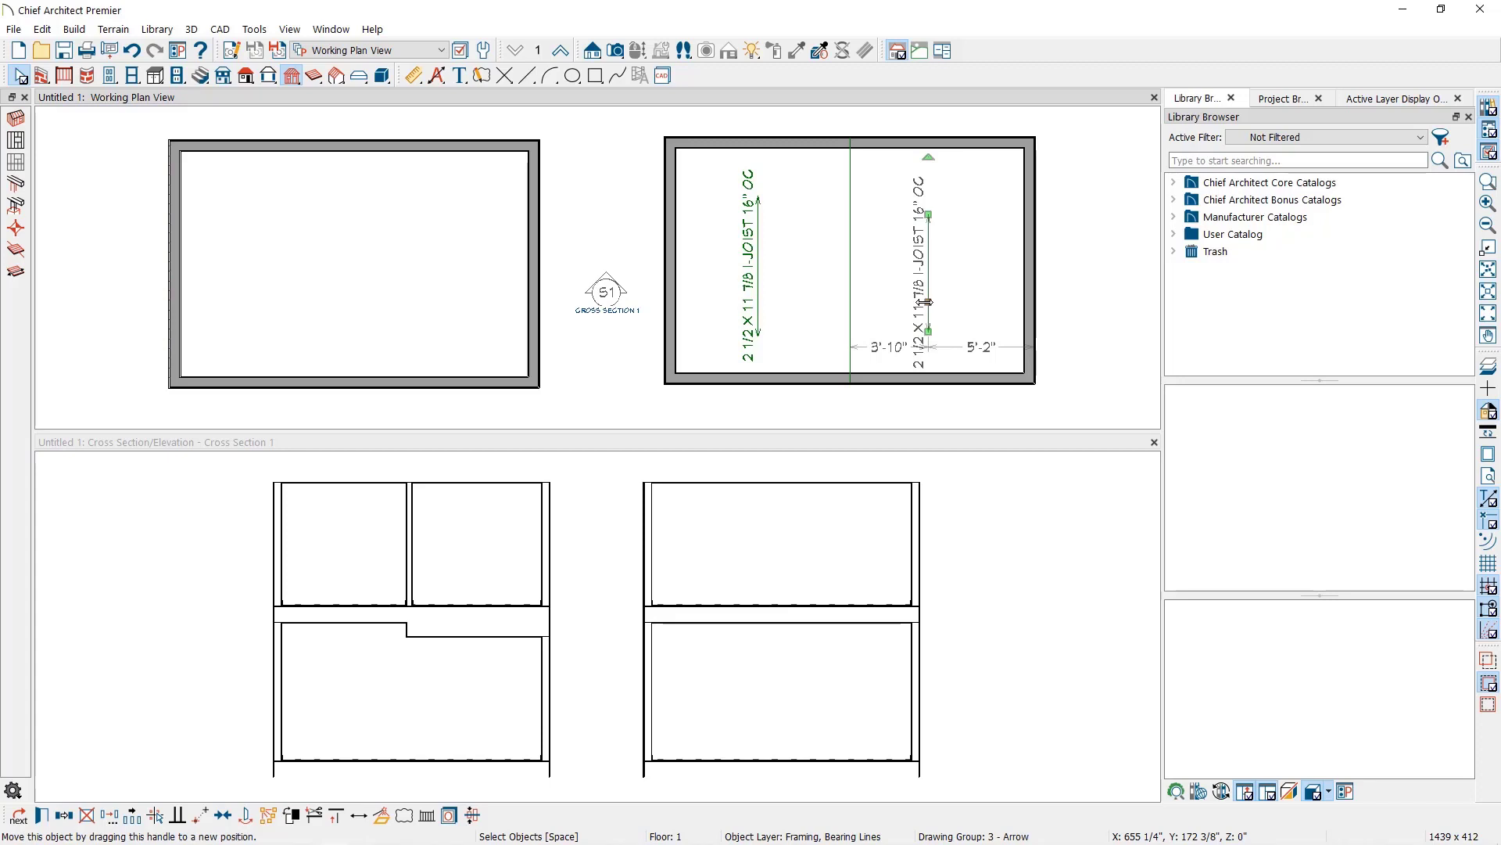
double_click(926, 302)
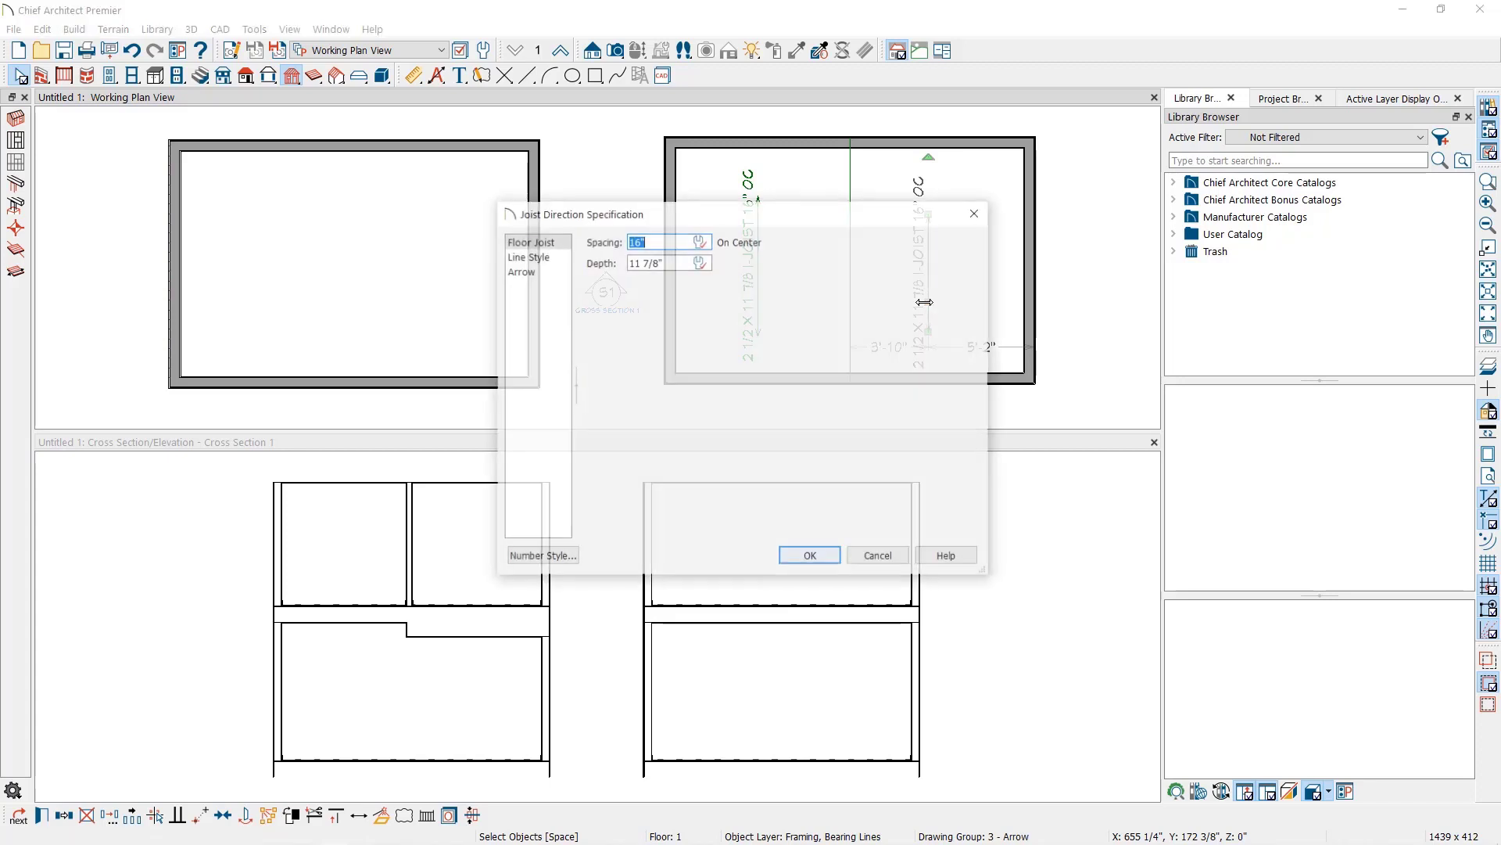
click(677, 261)
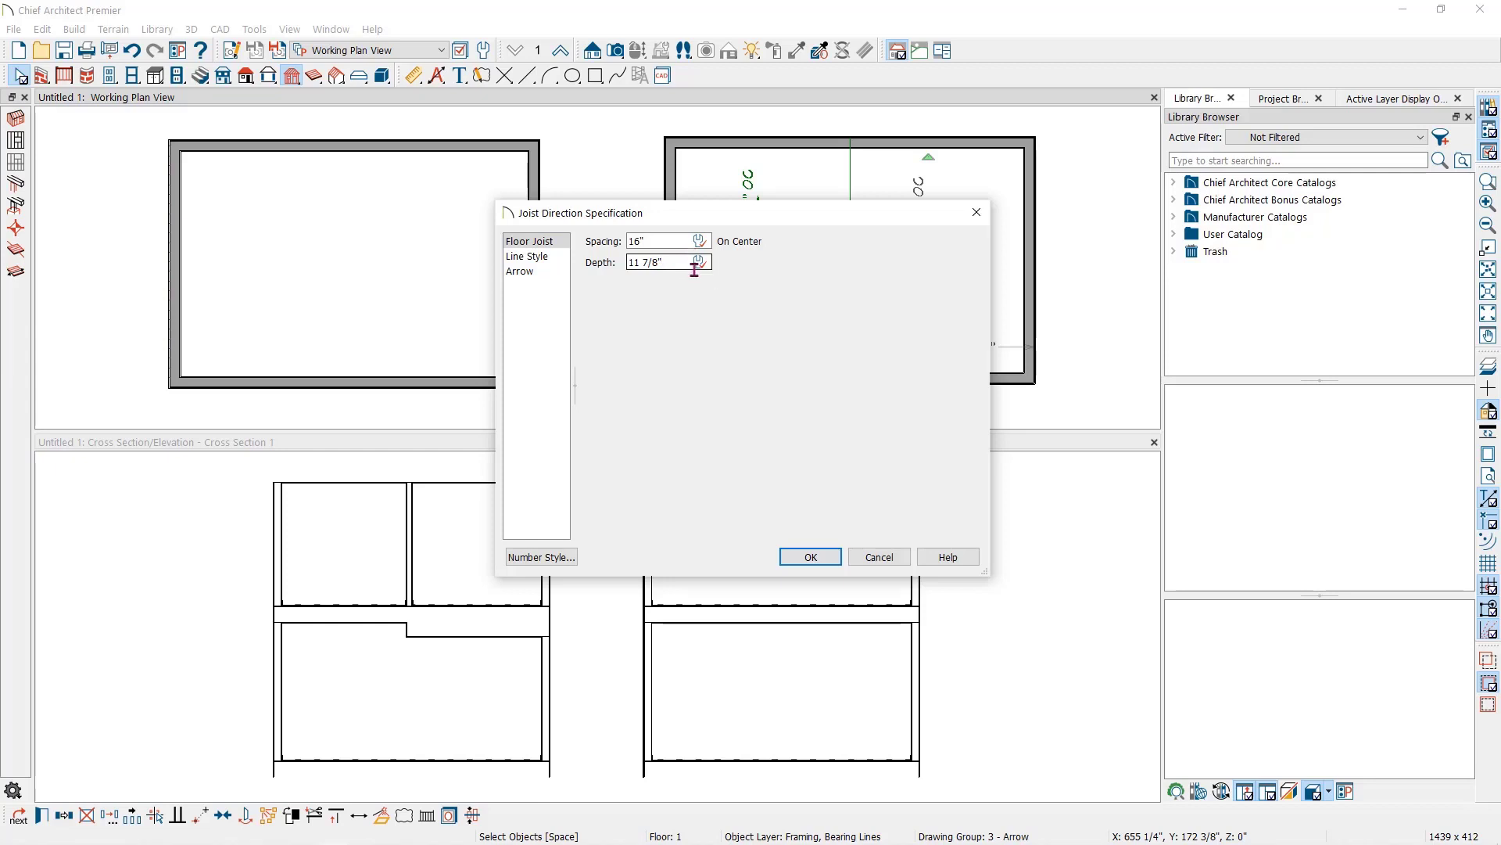
double_click(665, 264)
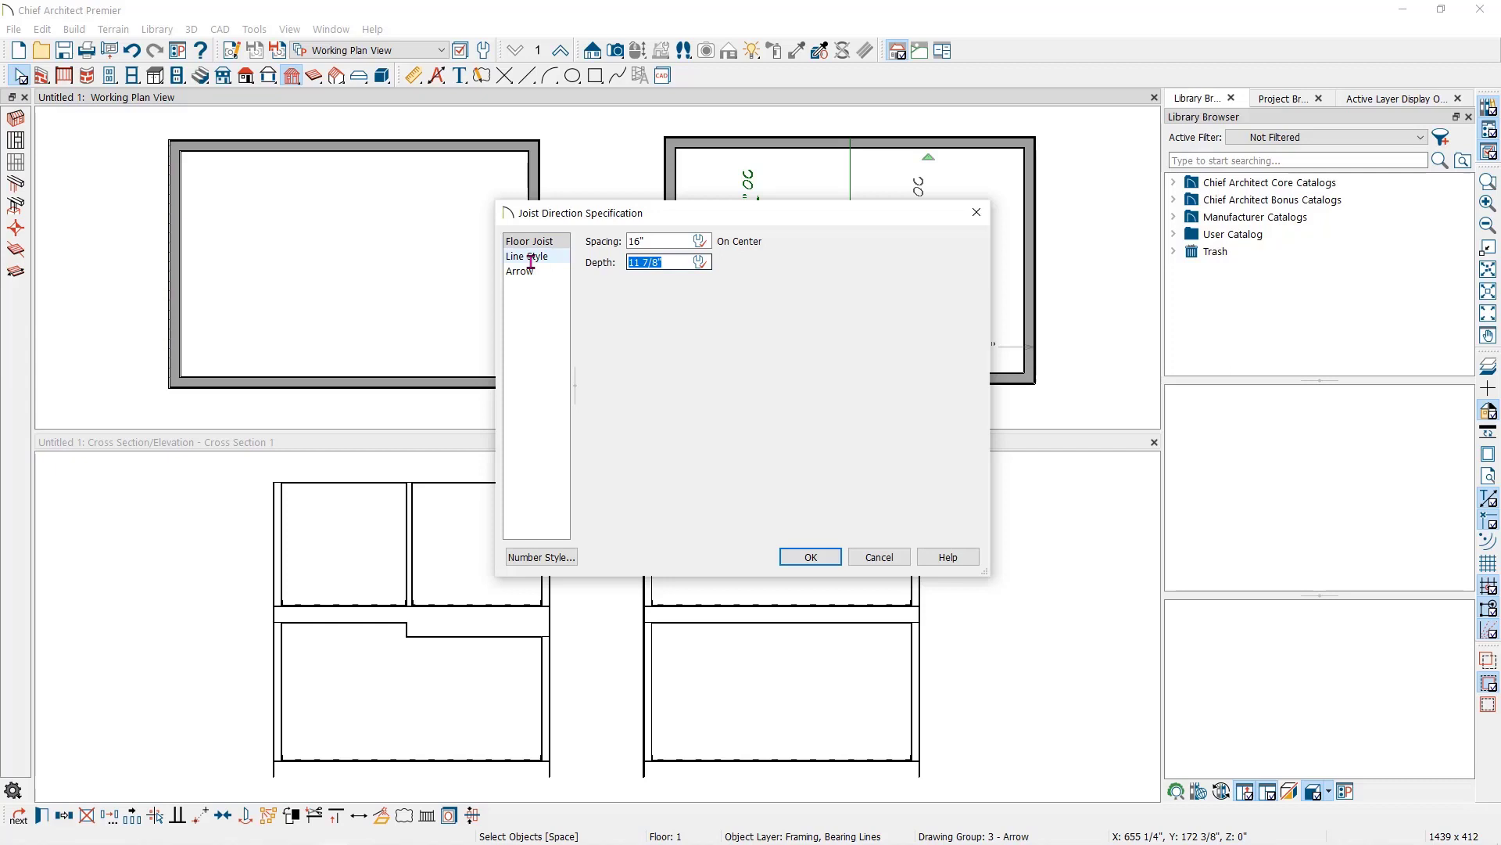
text(24)
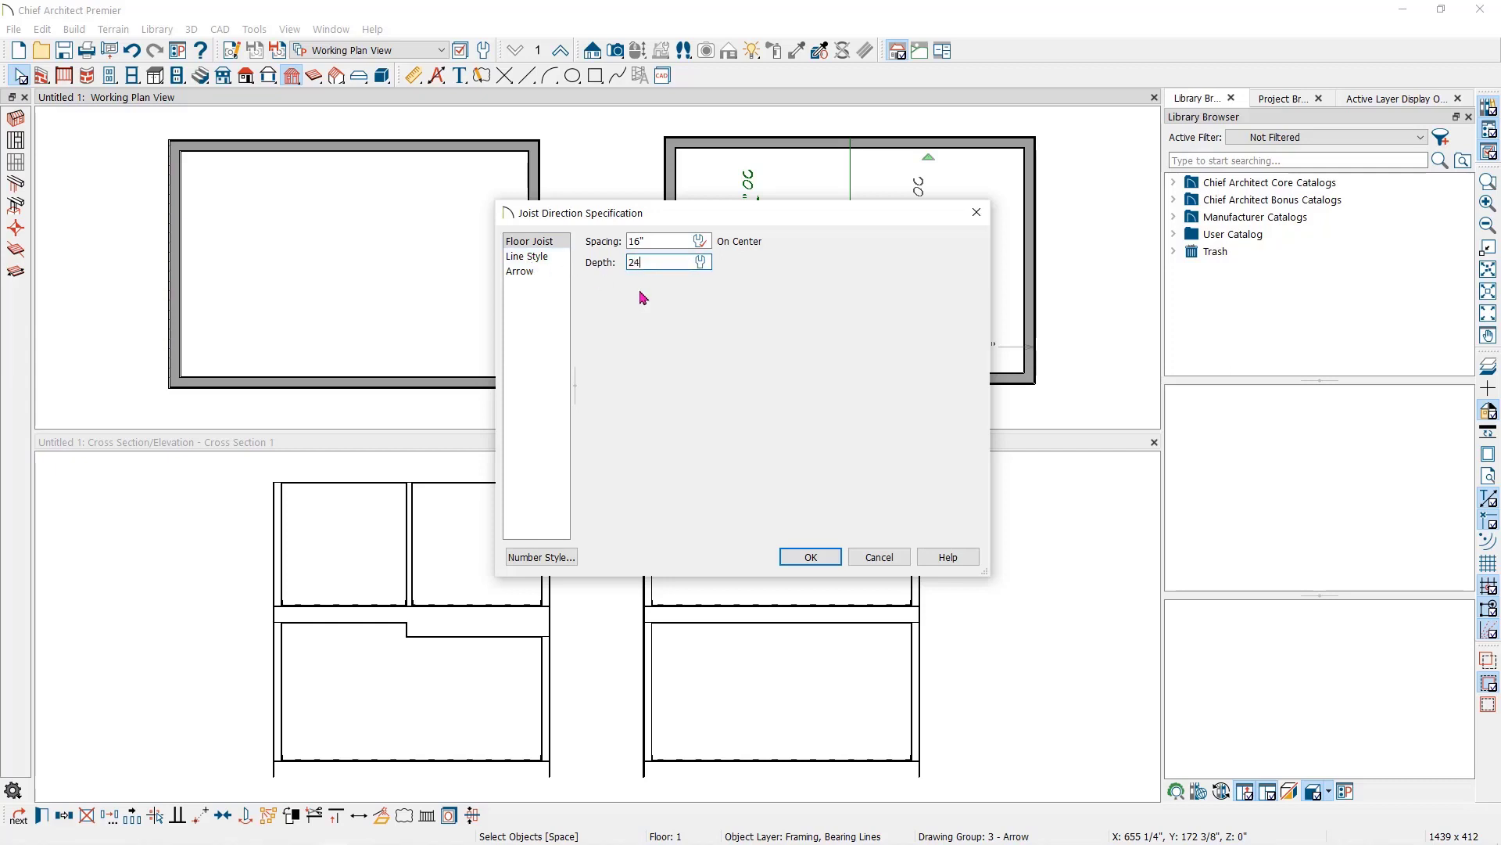
click(811, 556)
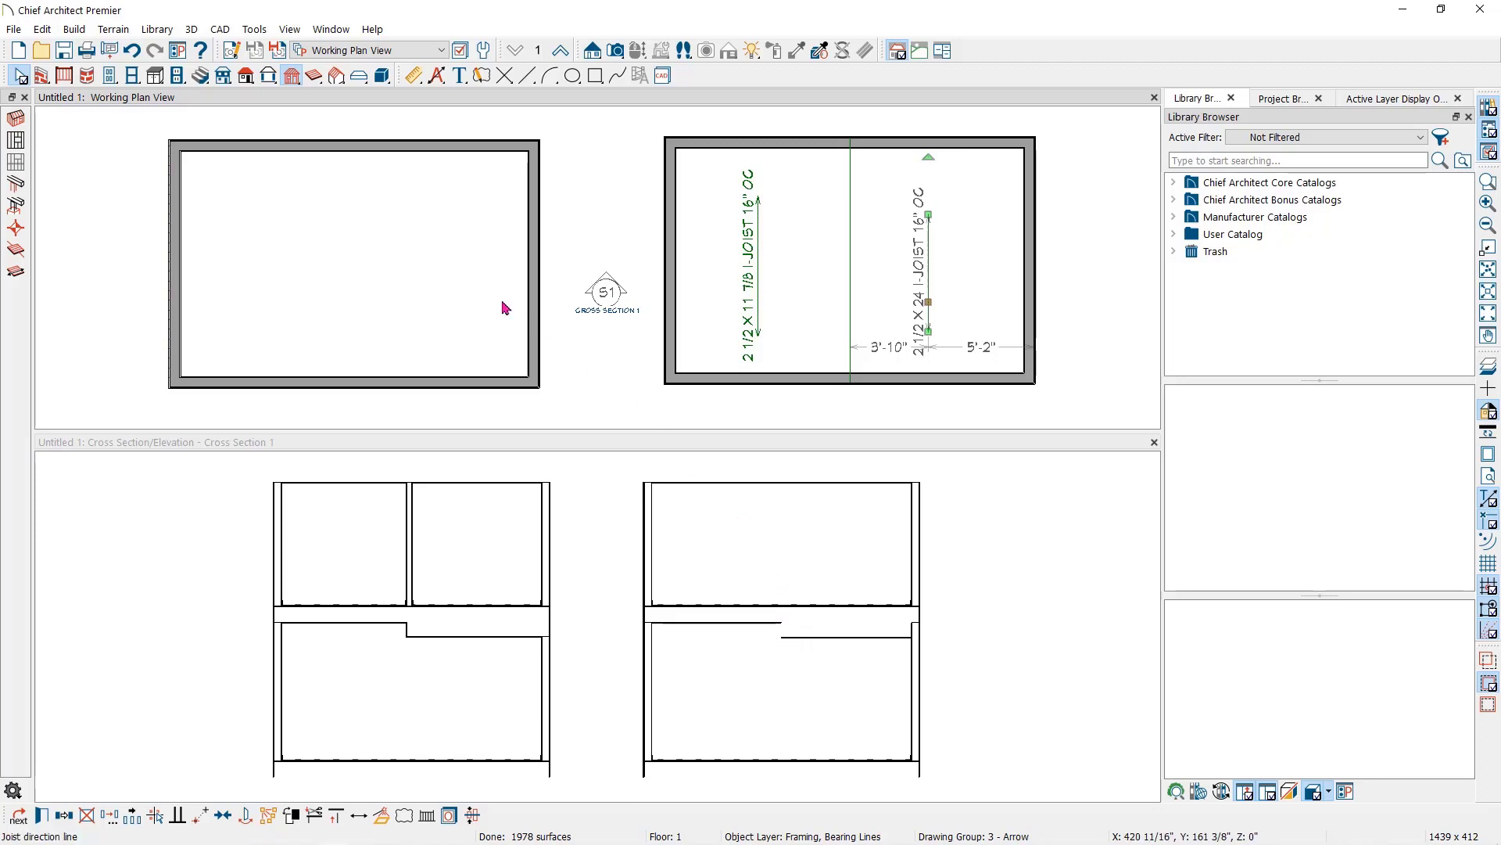
- Place full camera views in the left and right rooms, tilting up to check the ceilings
click(462, 266)
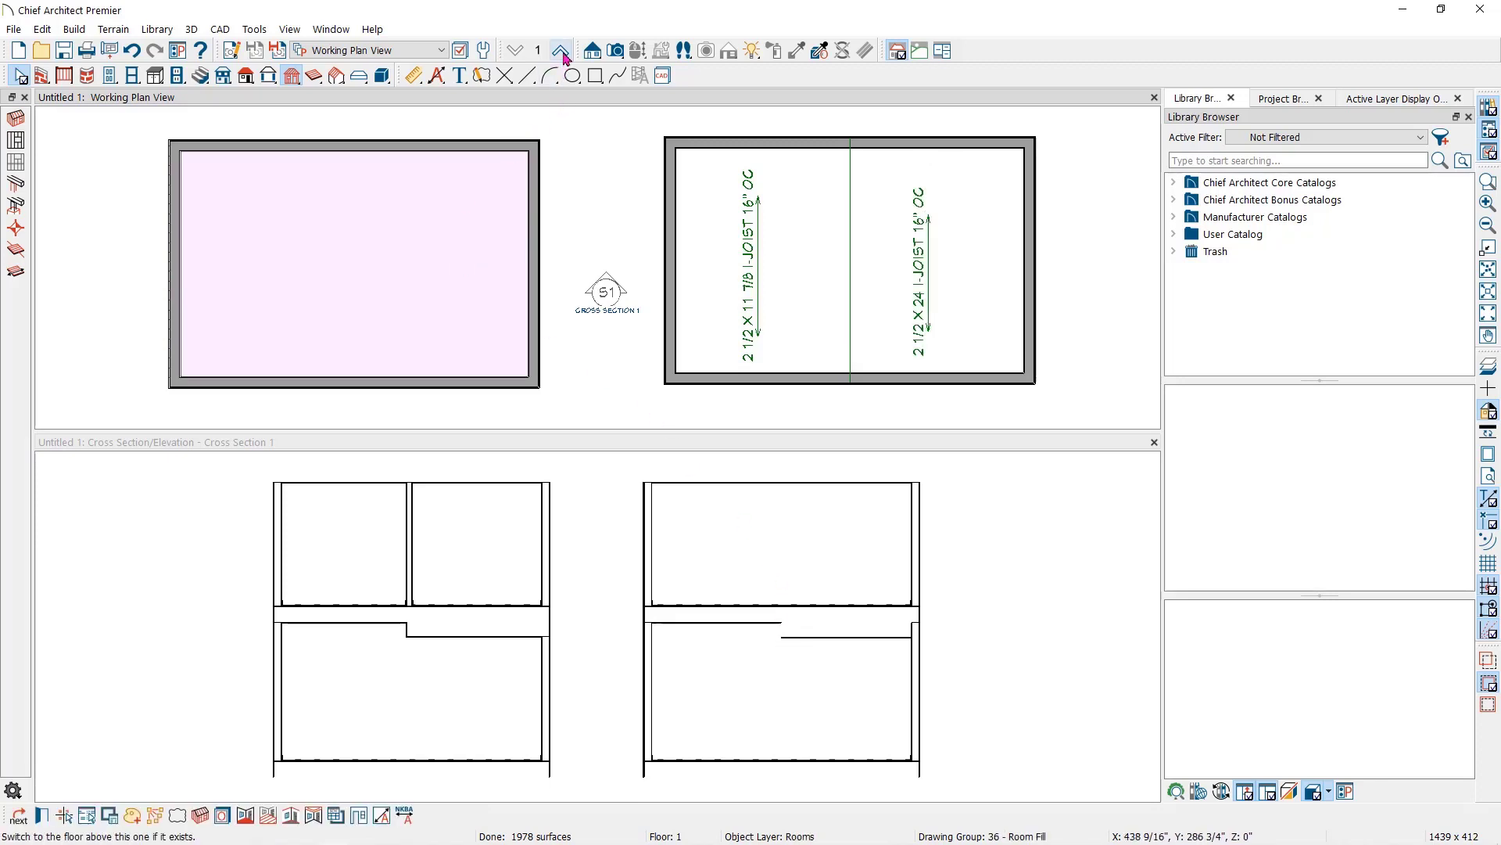
click(616, 50)
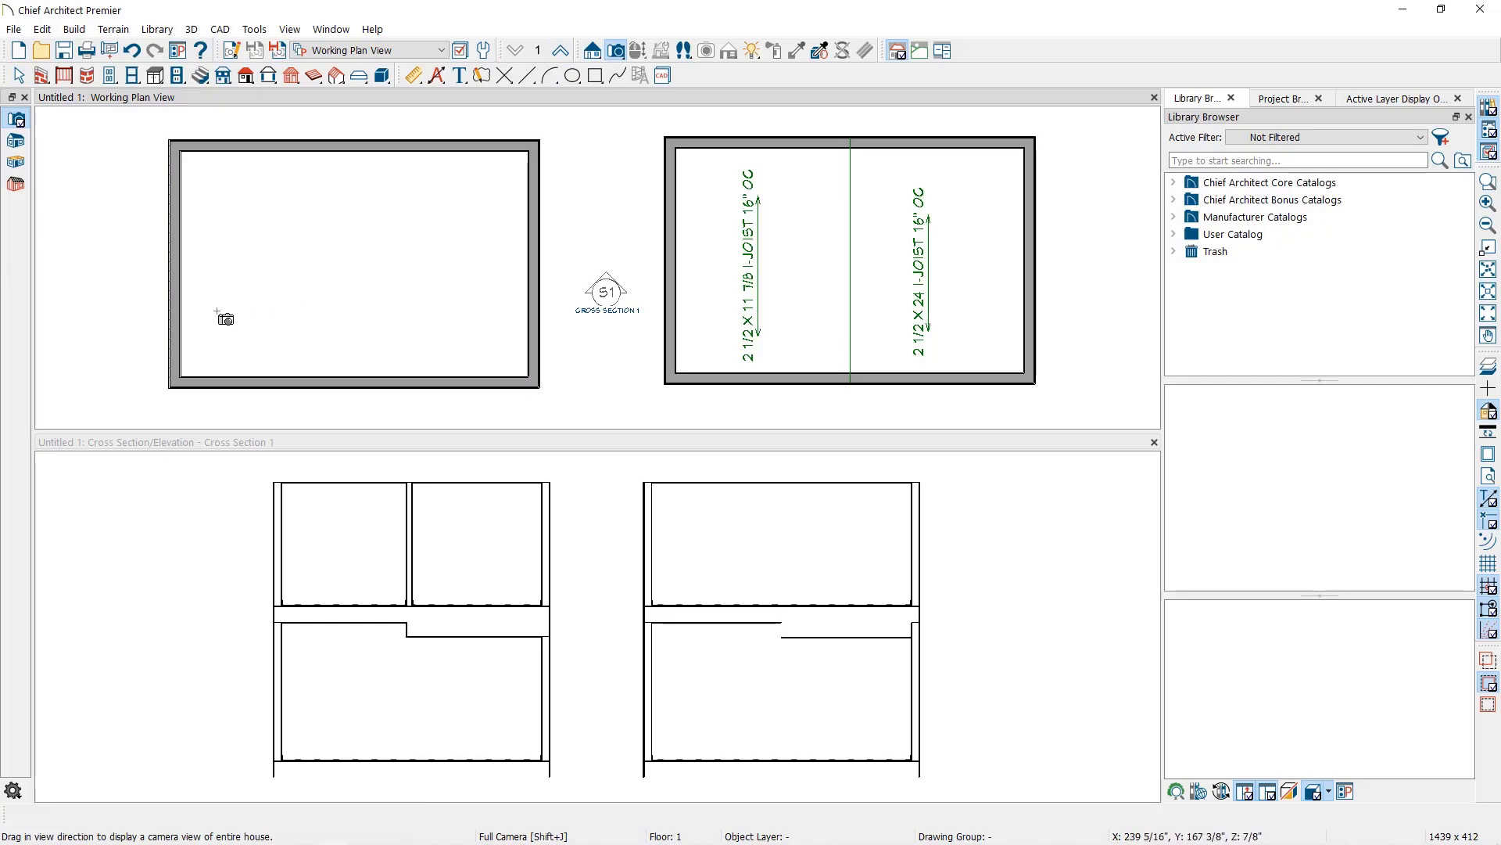
drag(217, 311, 372, 282)
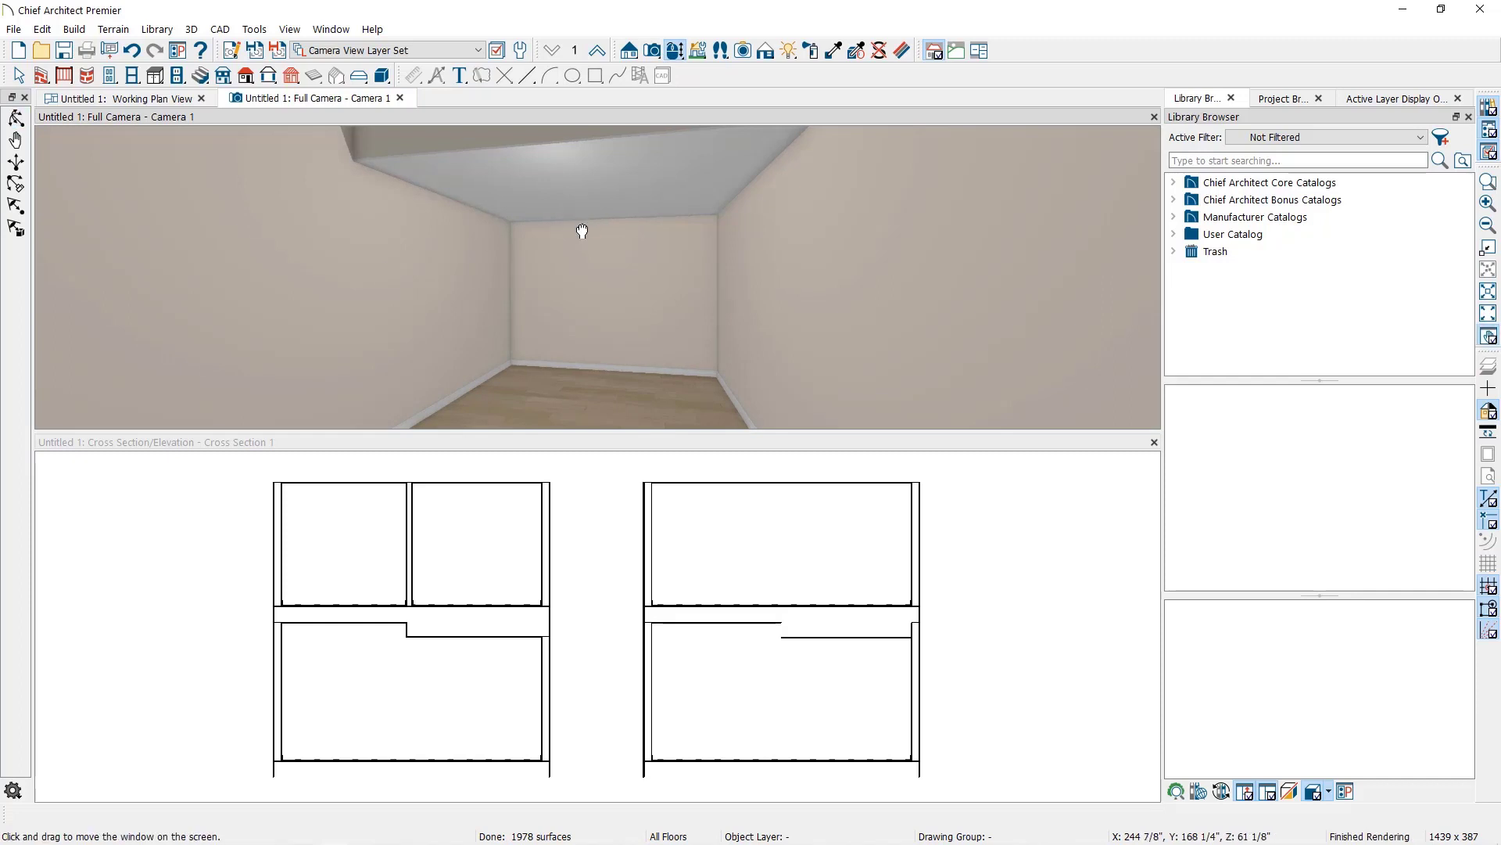
drag(582, 231, 566, 201)
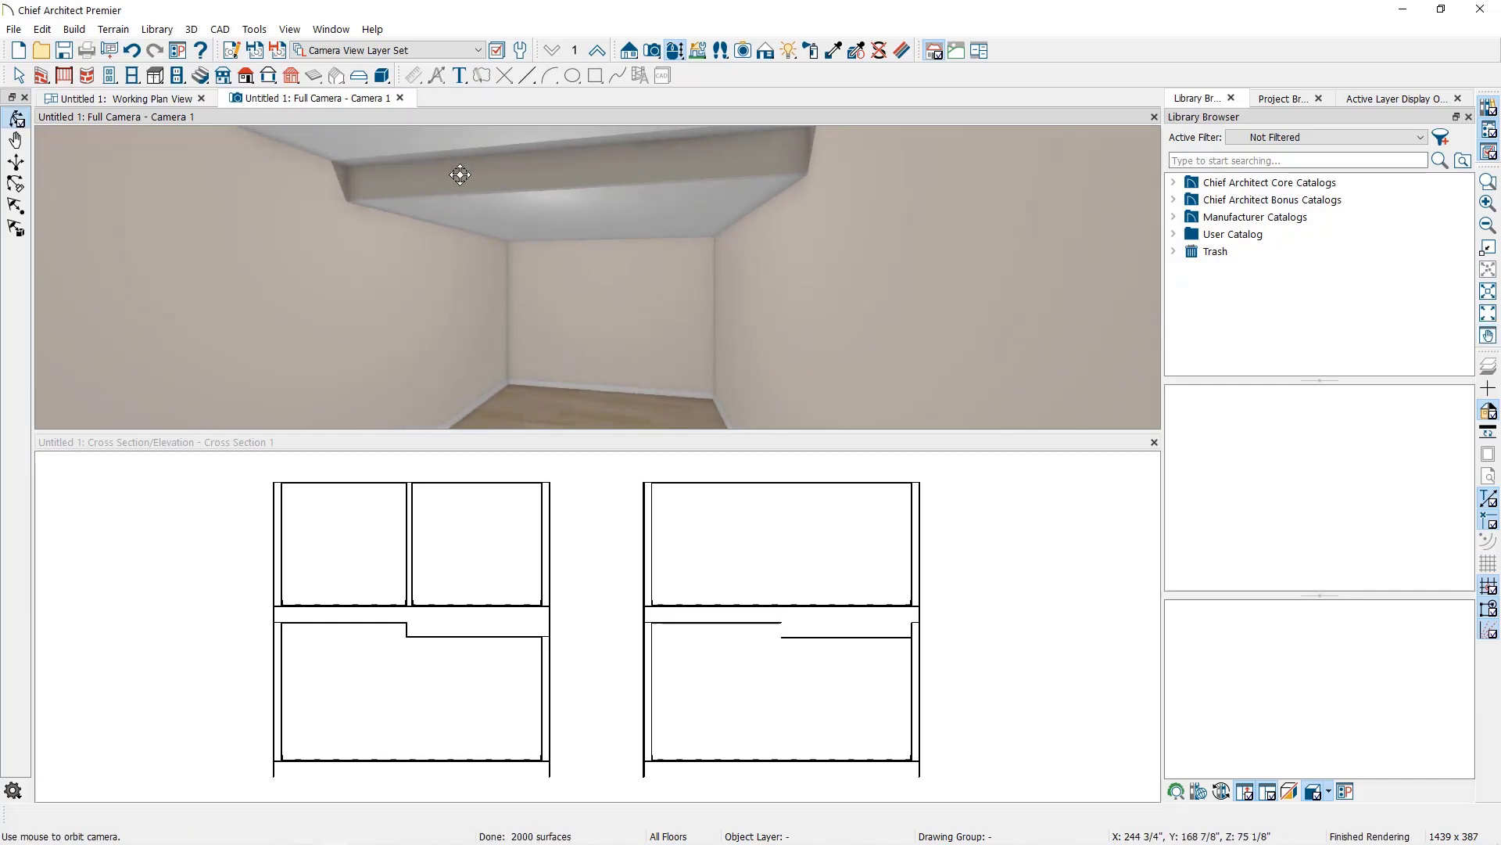
key(space)
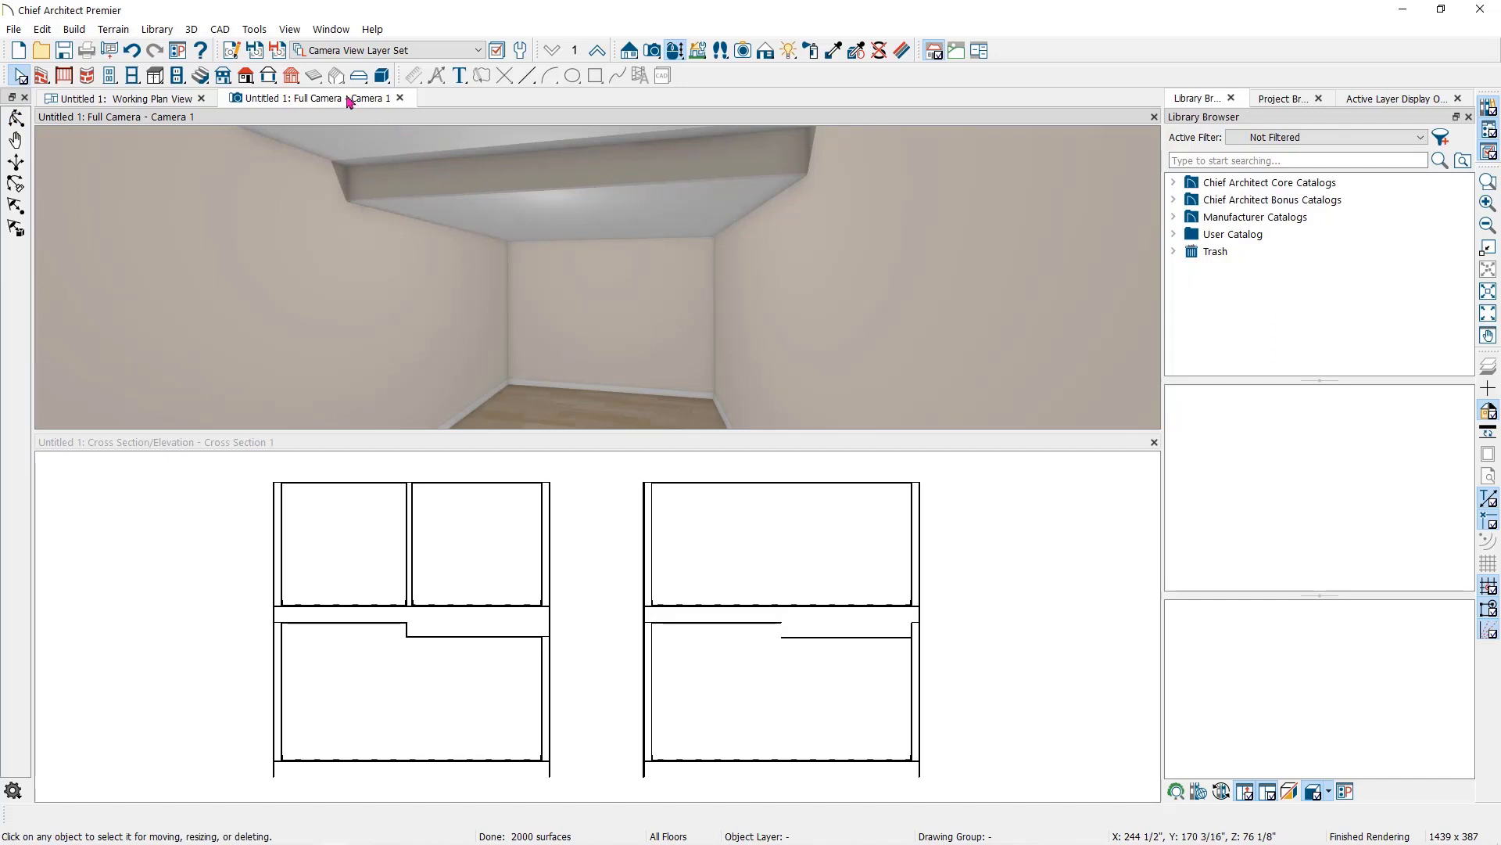
click(177, 98)
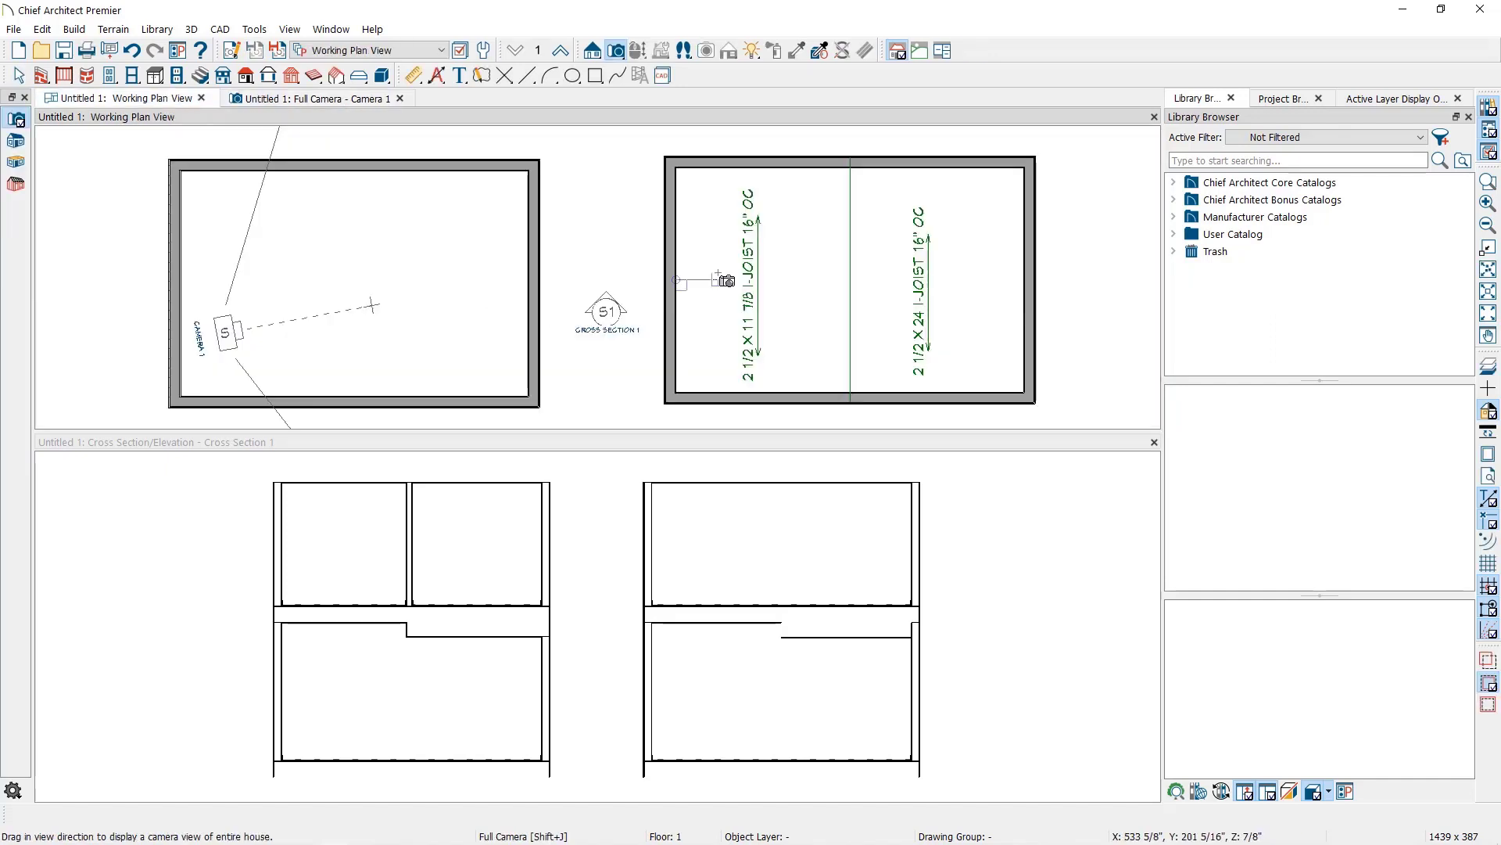
drag(680, 280, 868, 279)
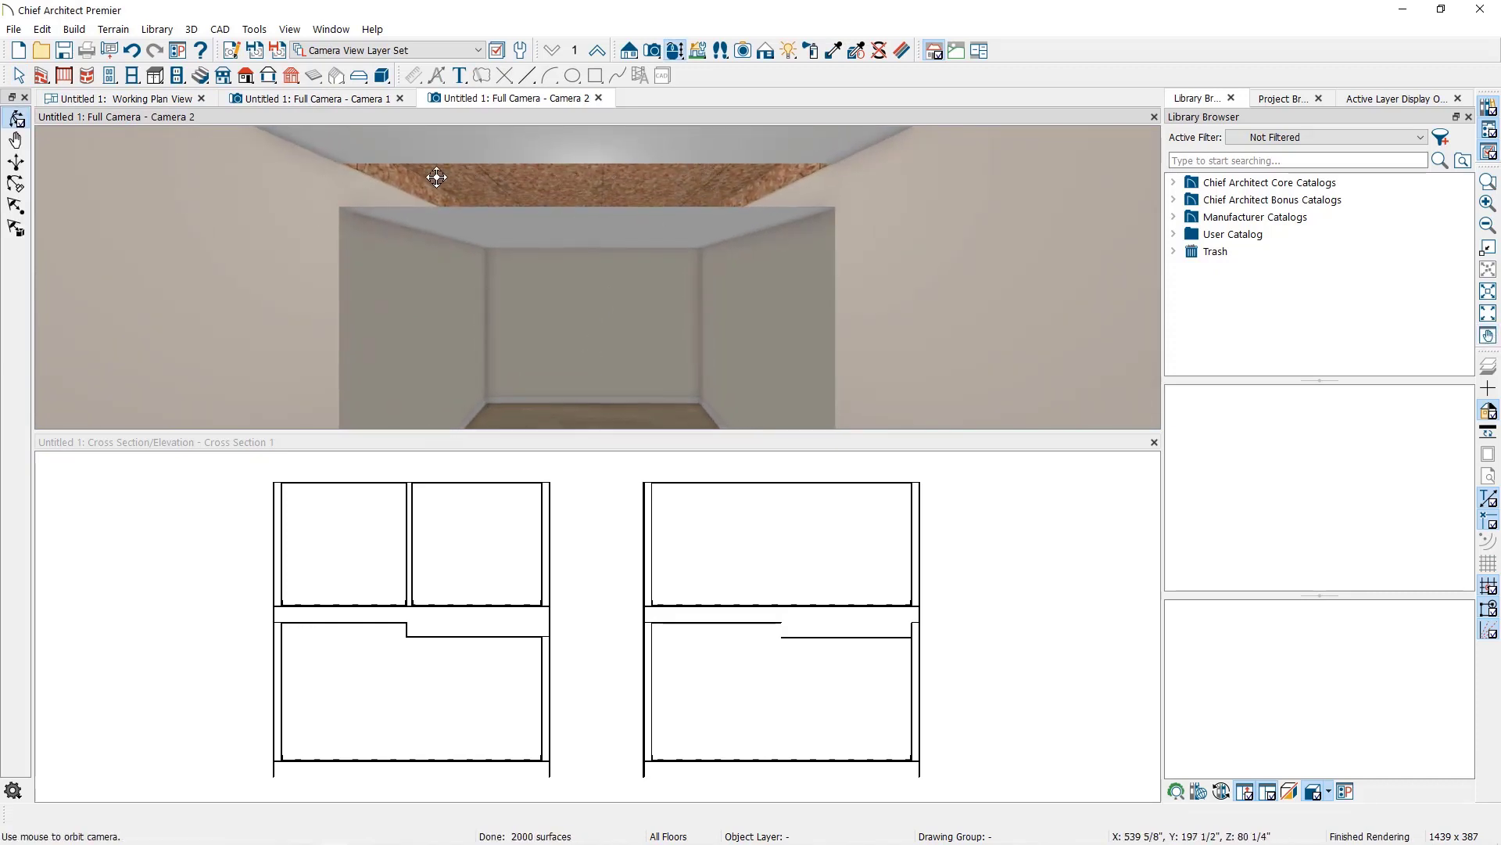
- Close both camera views and make the floor 2 interior dividing wall invisible
click(599, 98)
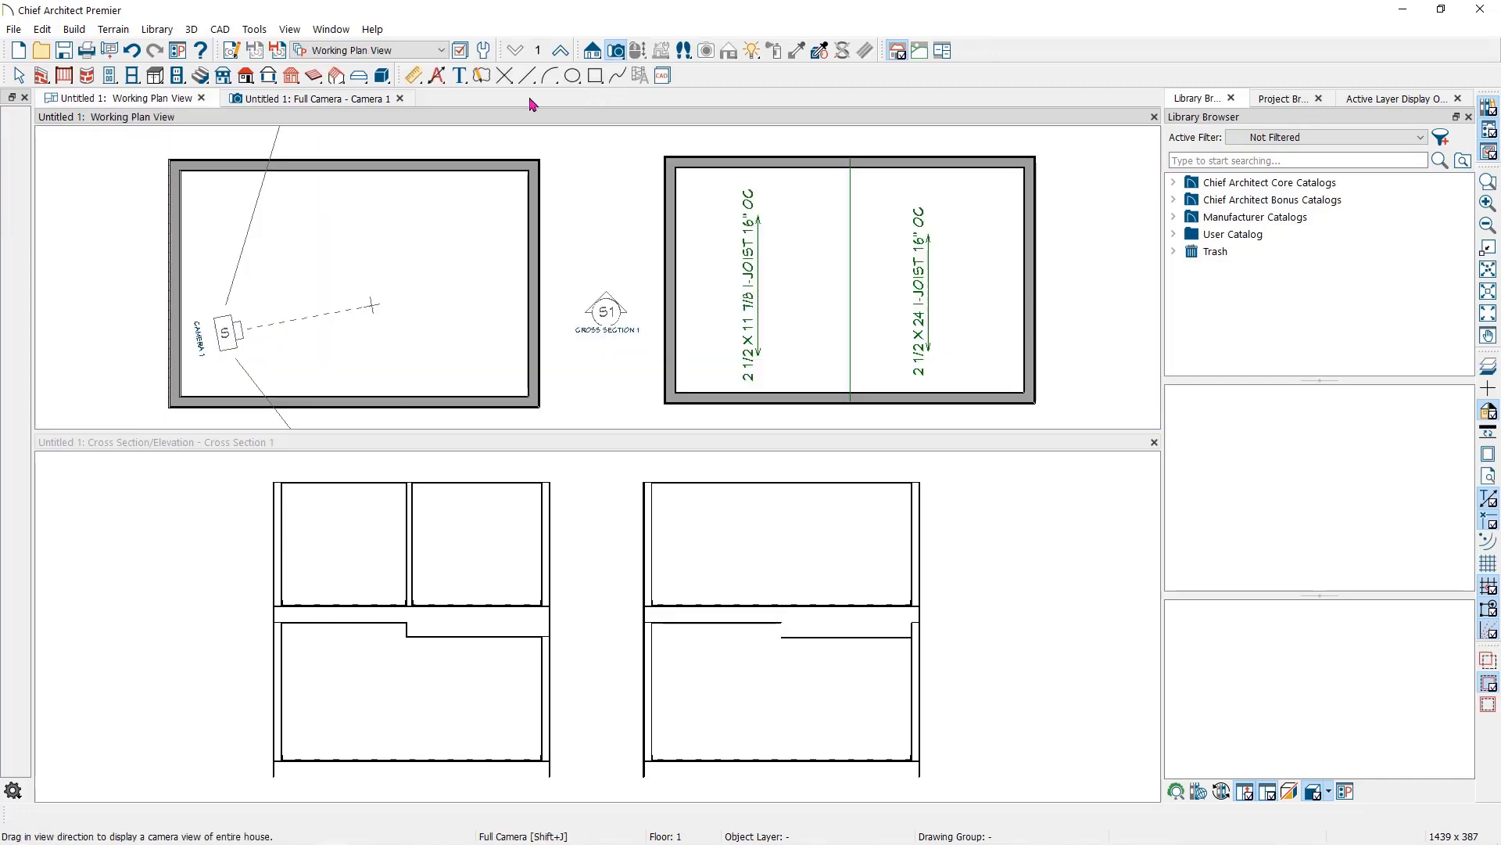
click(400, 98)
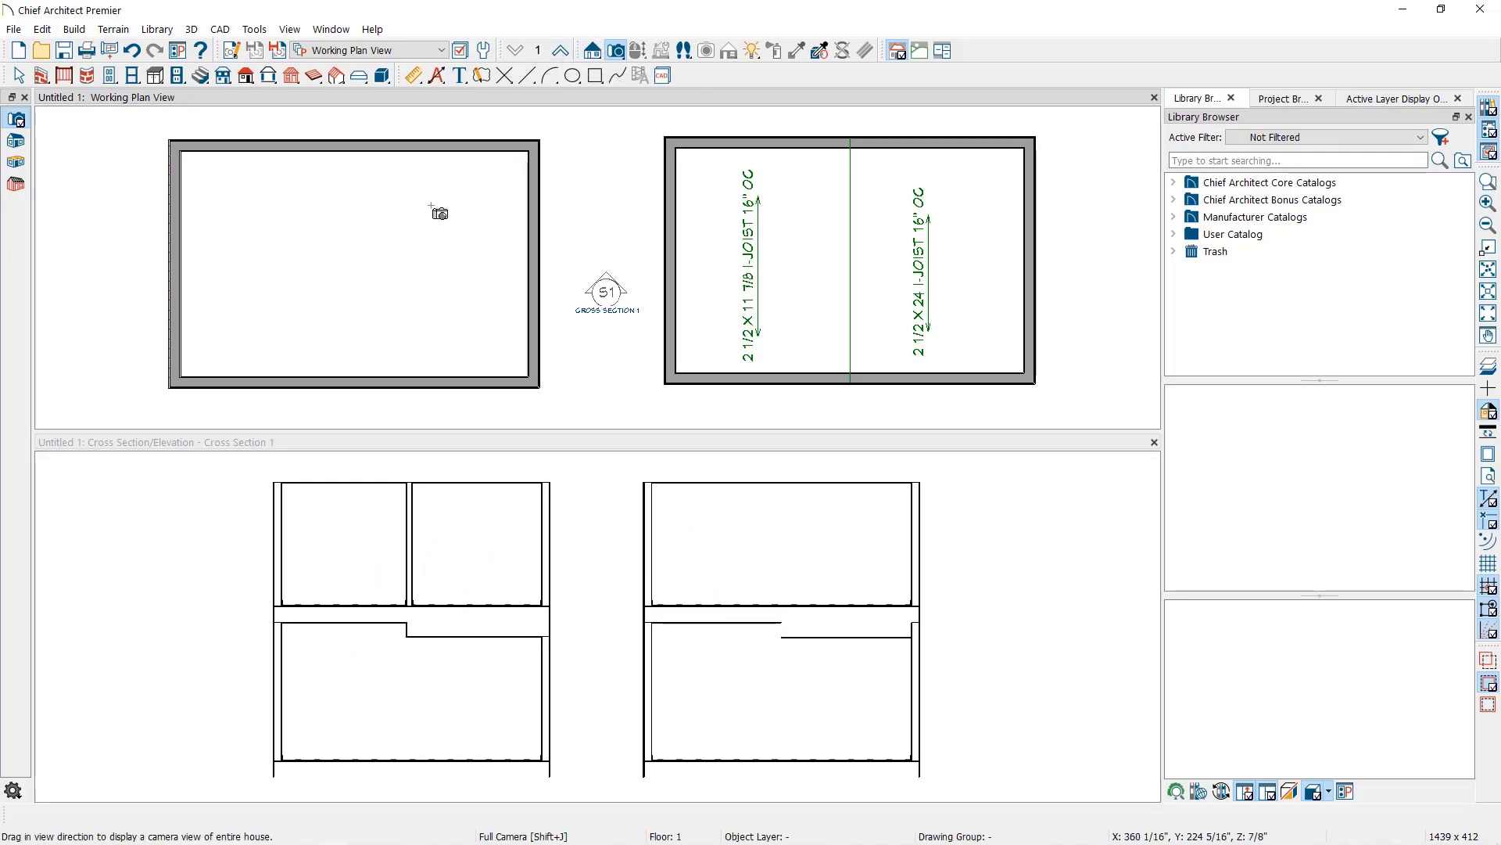
click(560, 52)
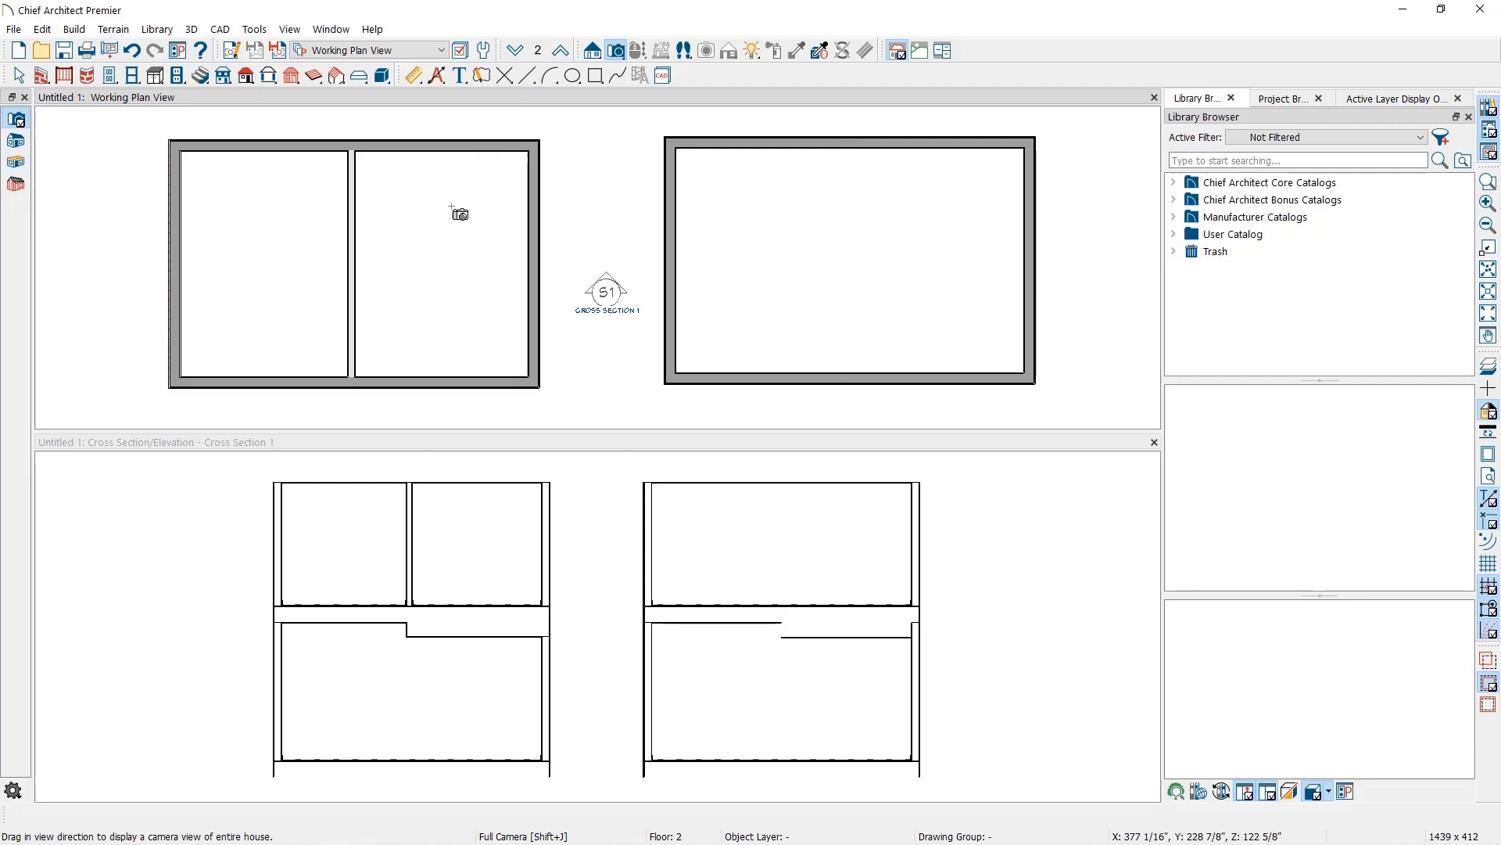
click(18, 76)
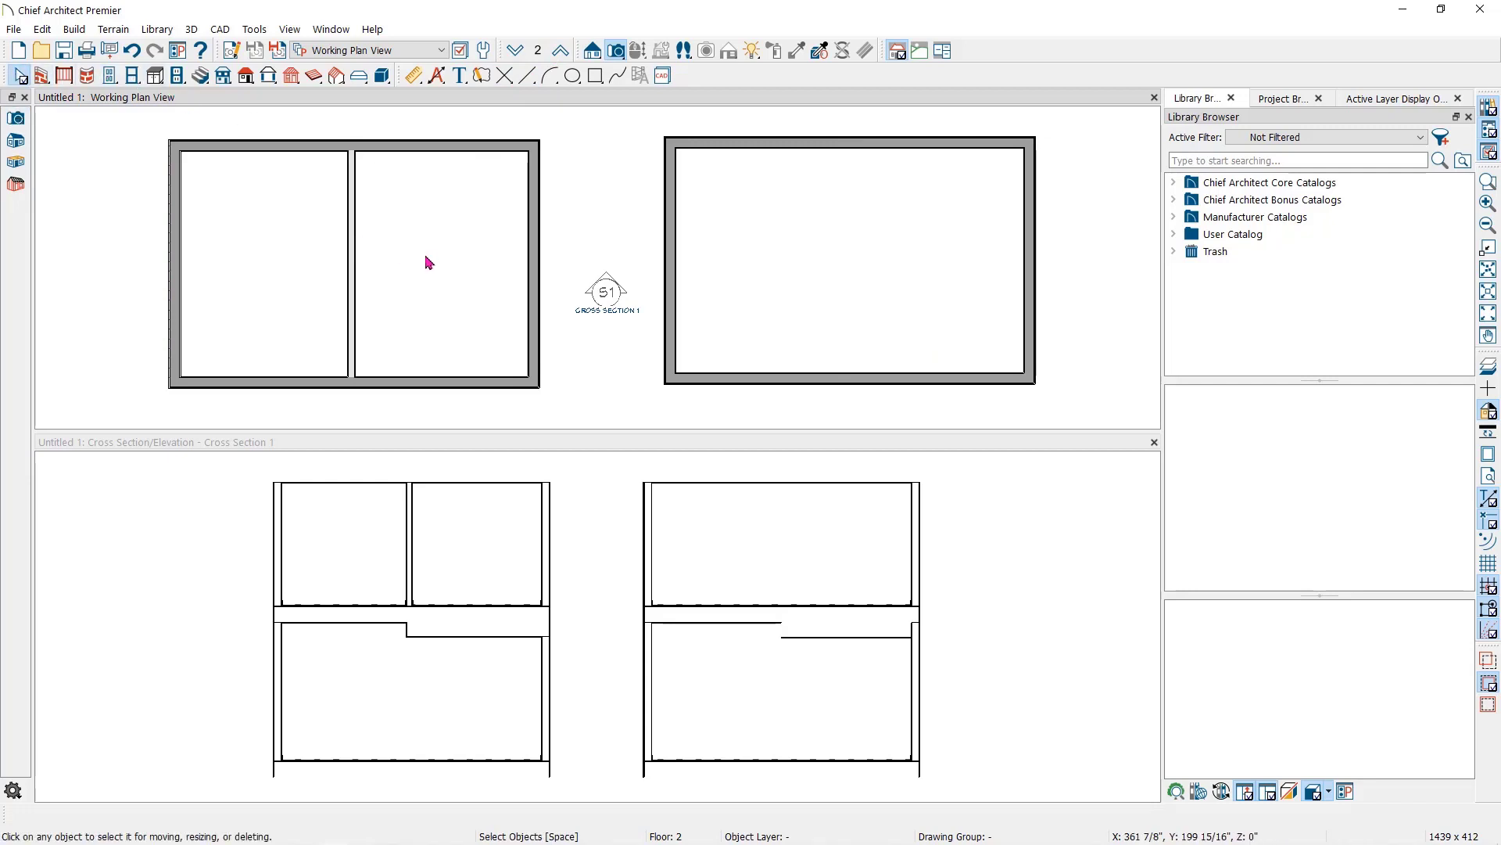
click(351, 262)
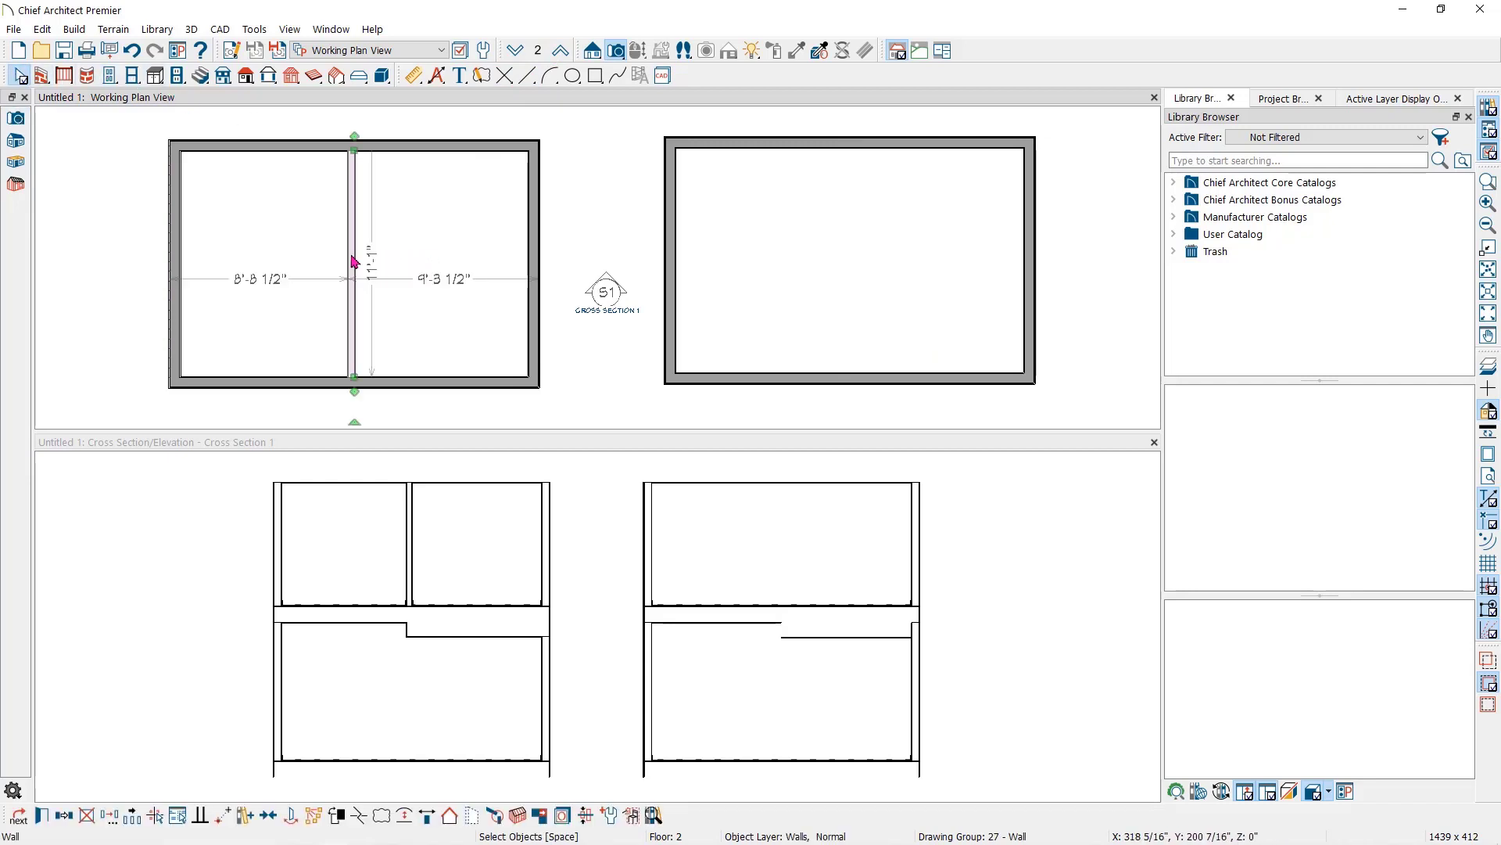
click(468, 816)
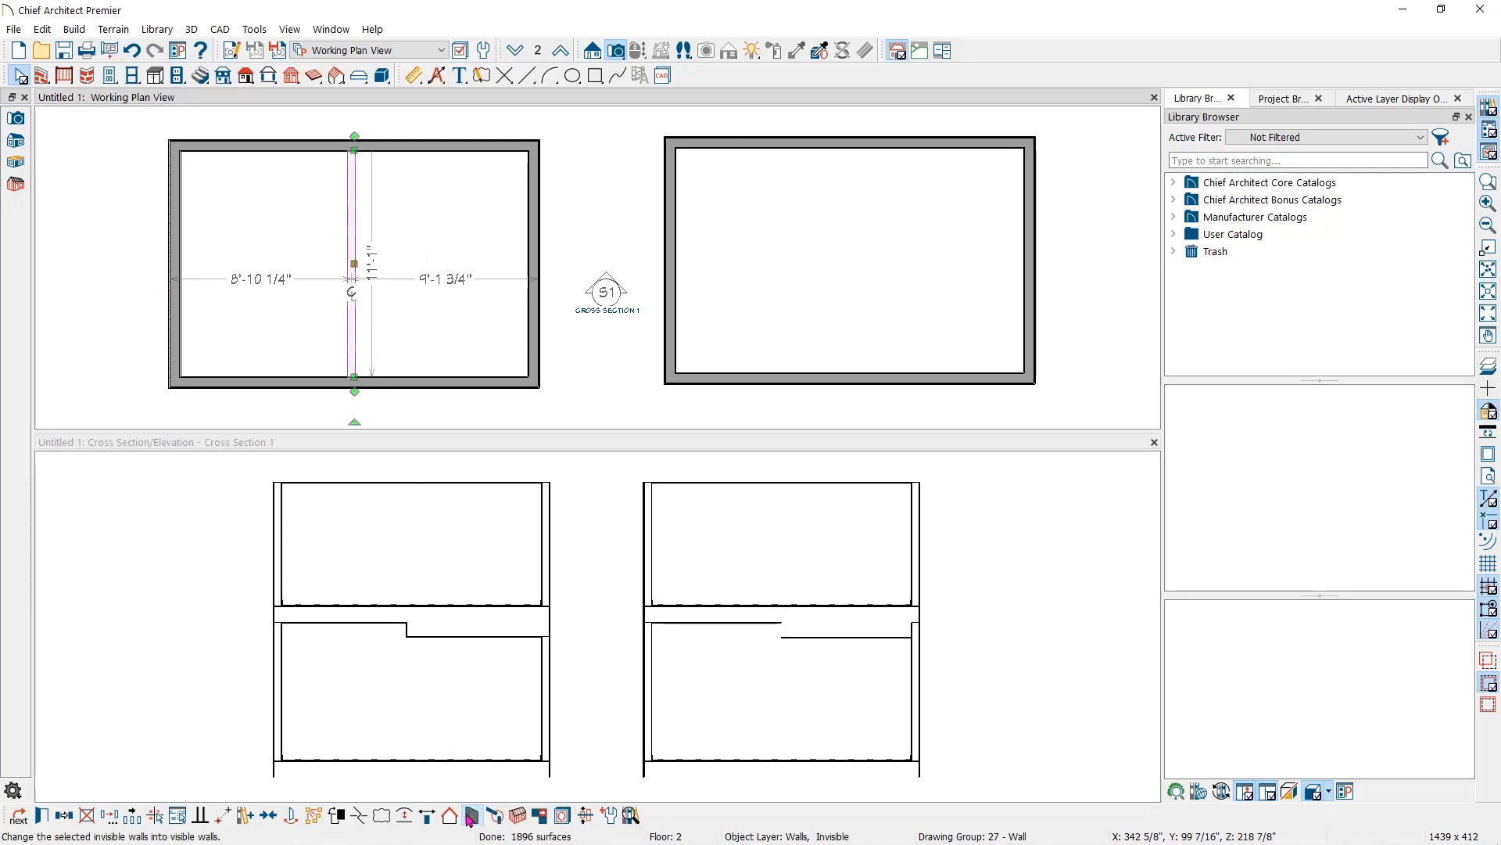
key(Escape)
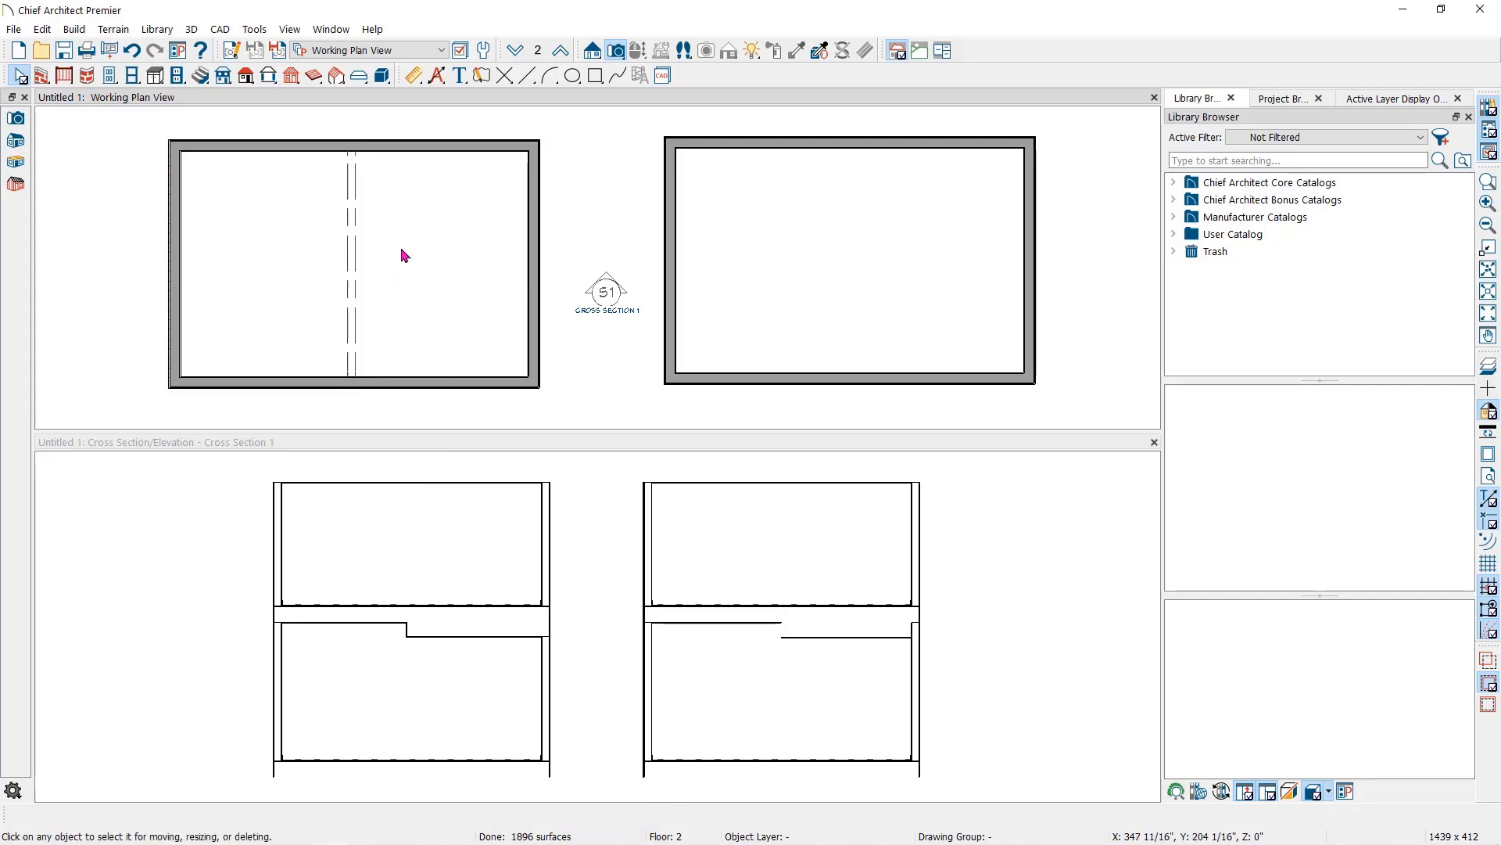
- Add +1.25 to the right-hand upper room's floor elevation so it reads 133"
click(436, 247)
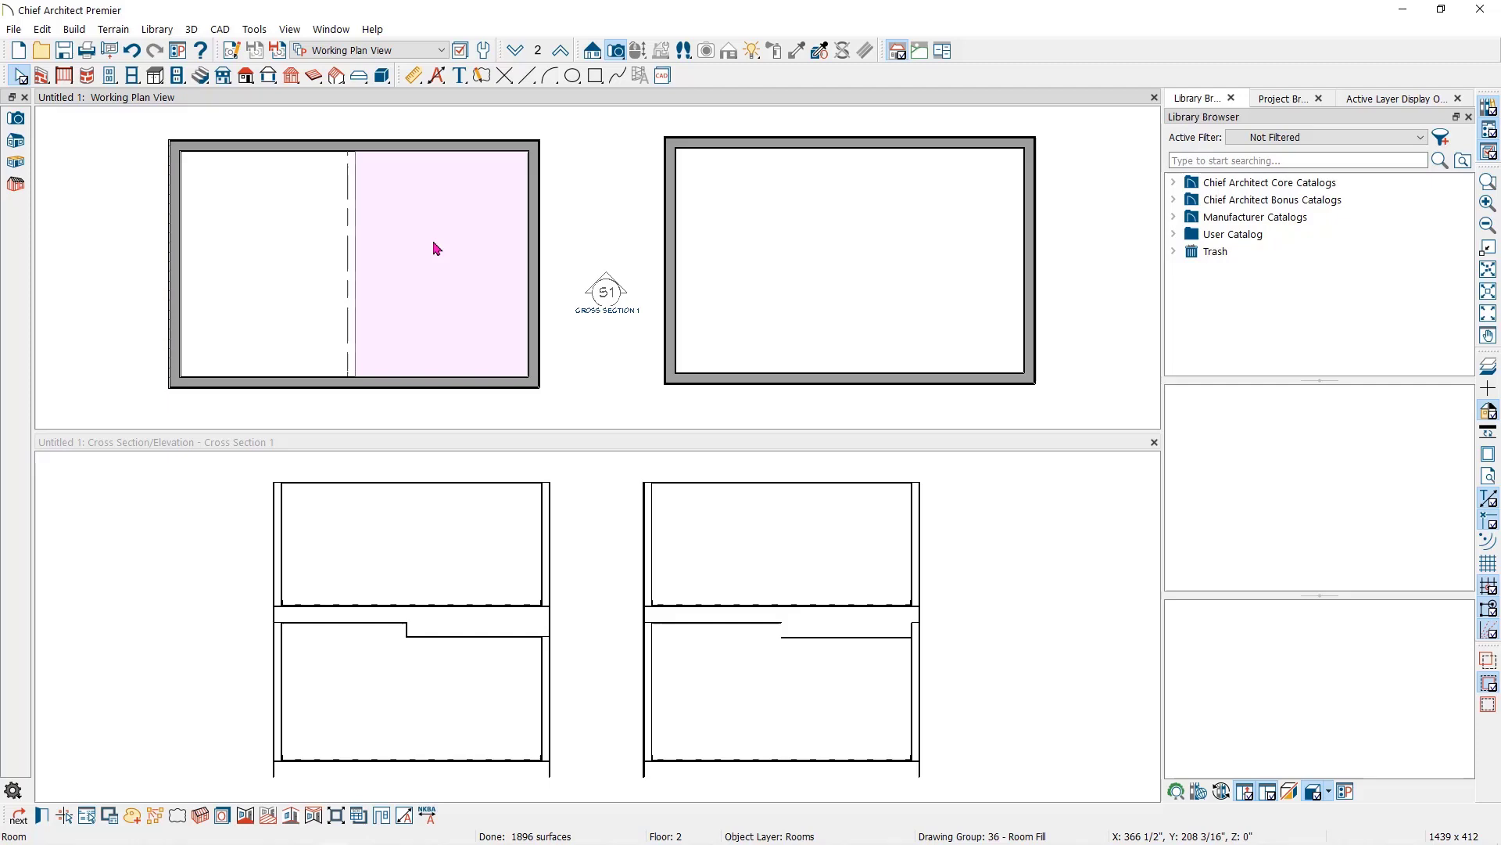
double_click(489, 222)
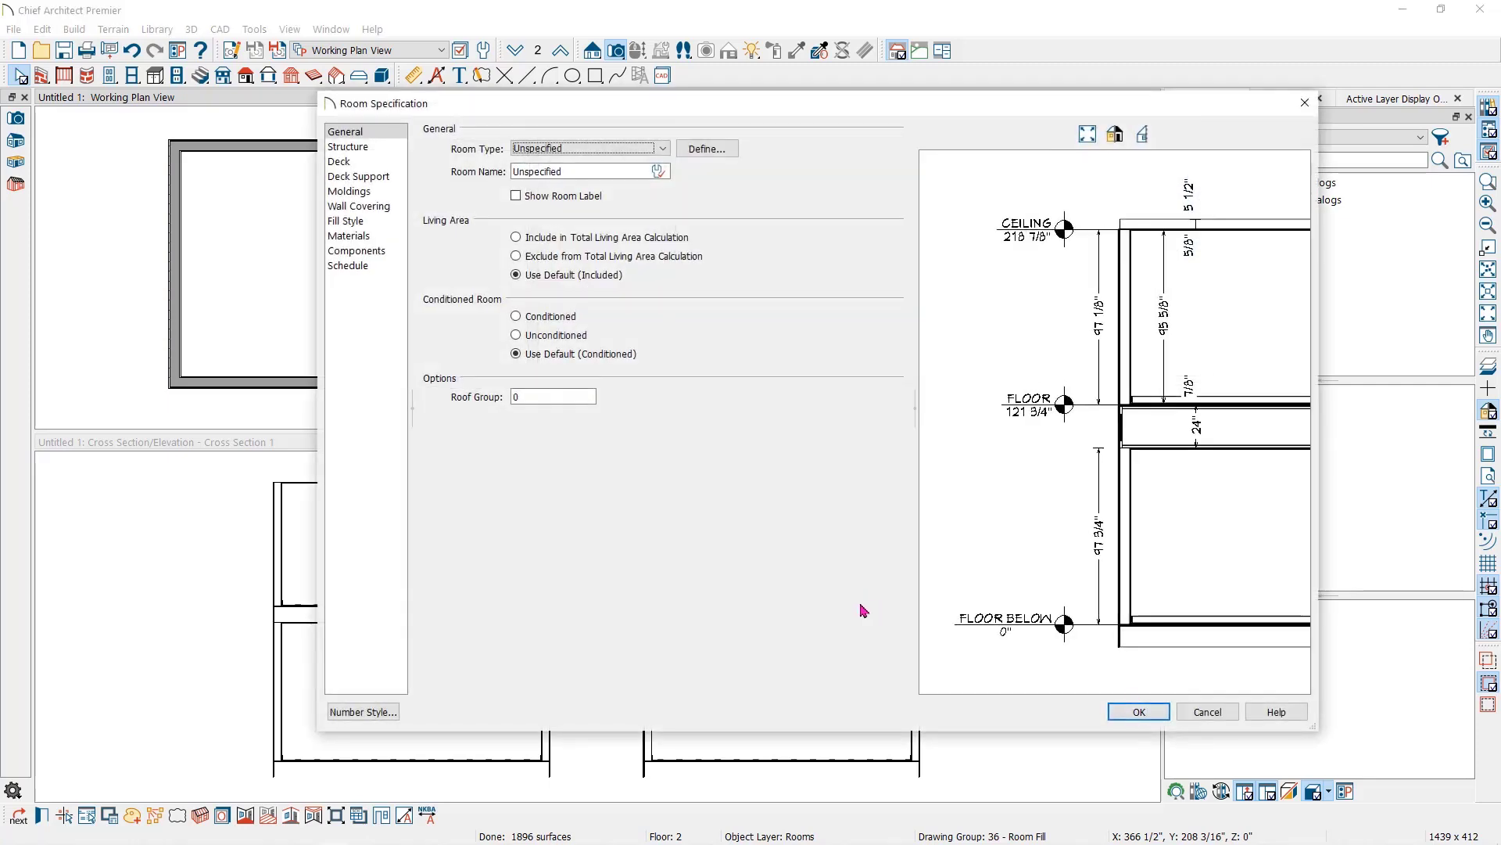
click(348, 147)
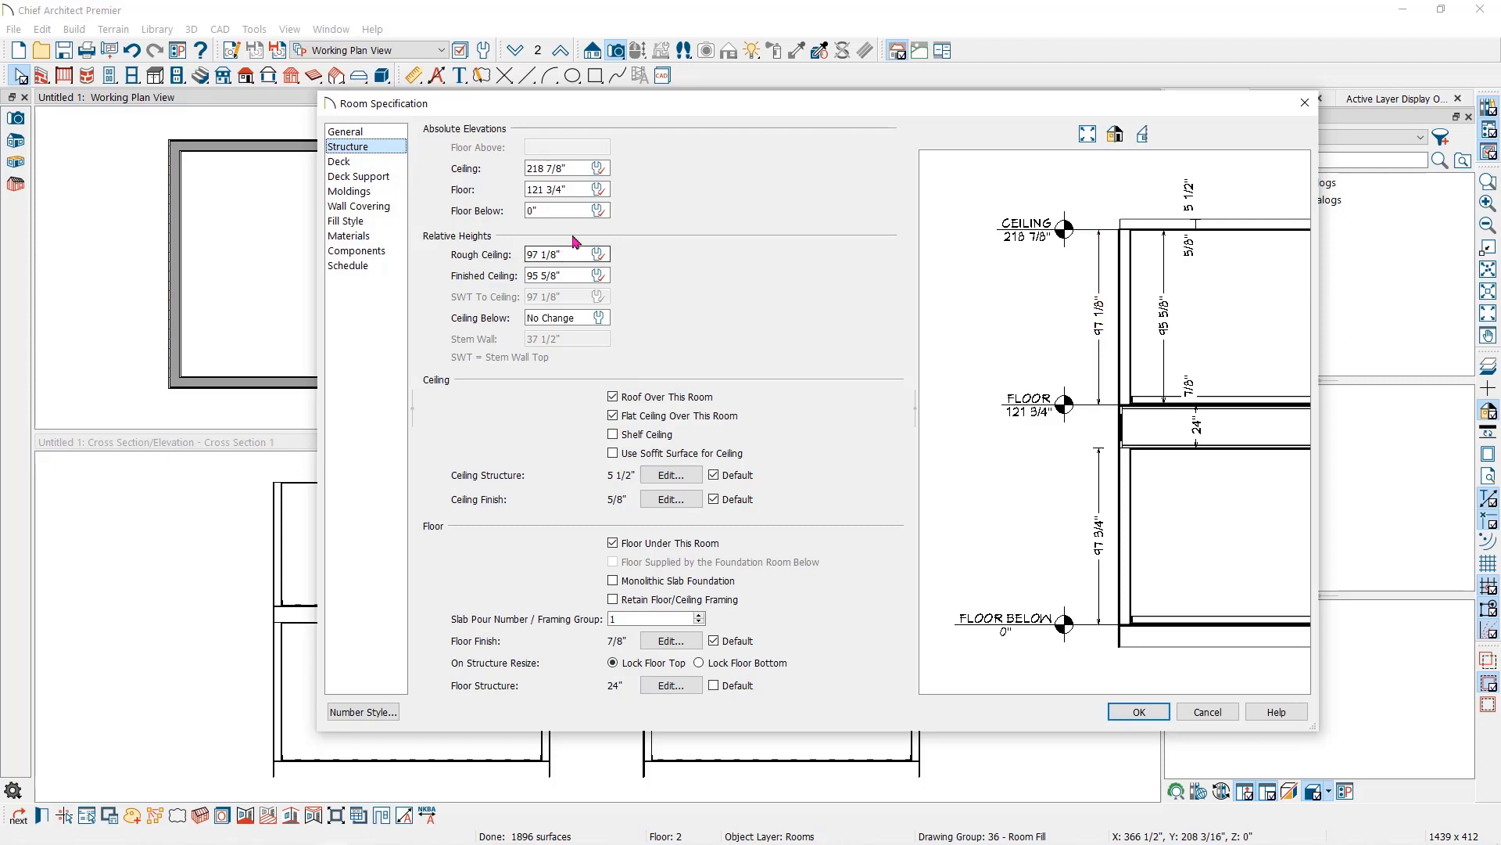
click(576, 189)
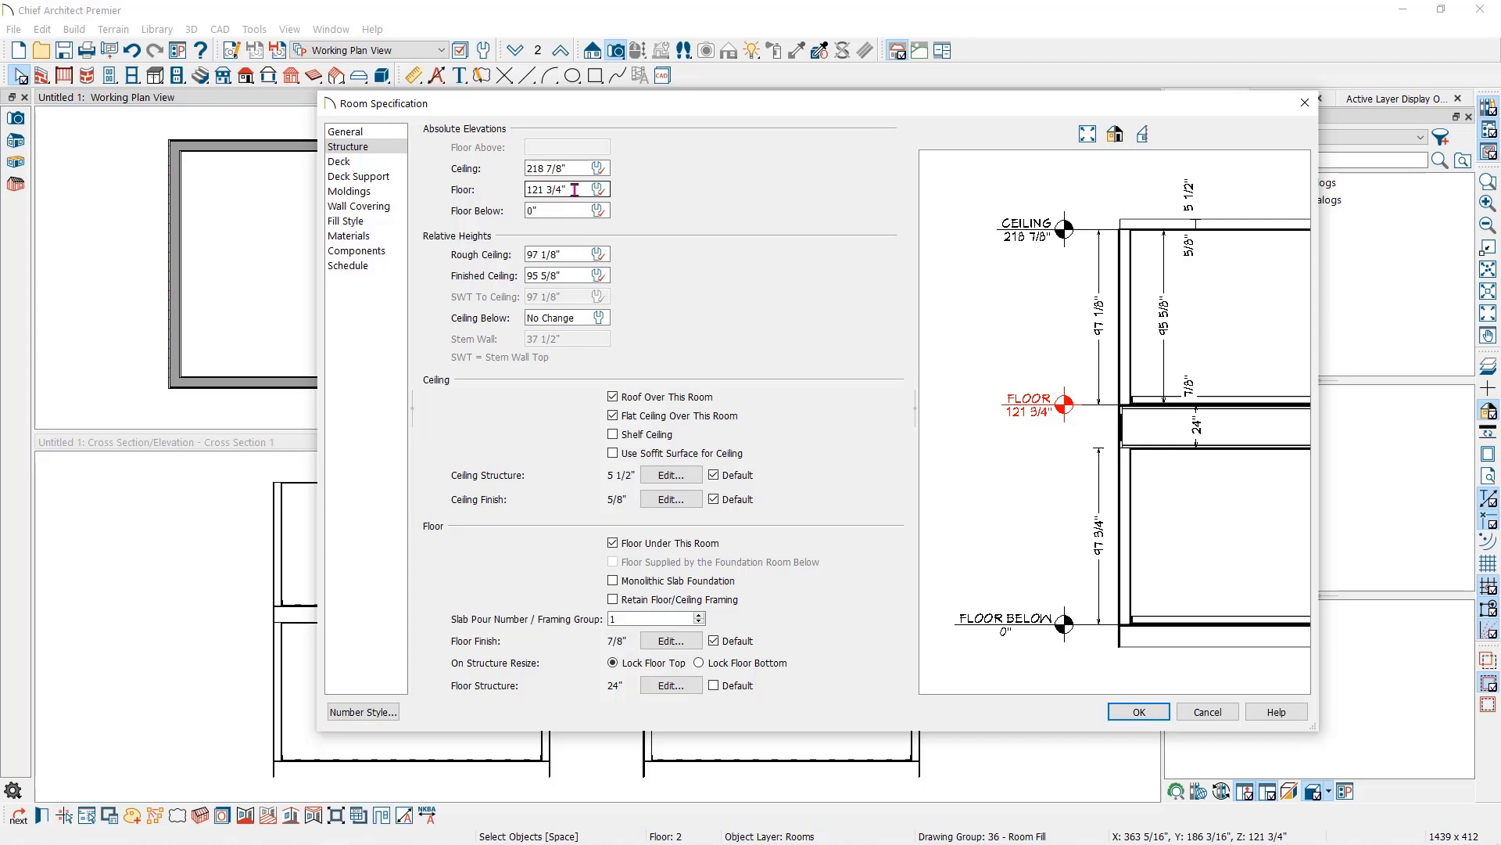
text(+1.25)
key(Tab)
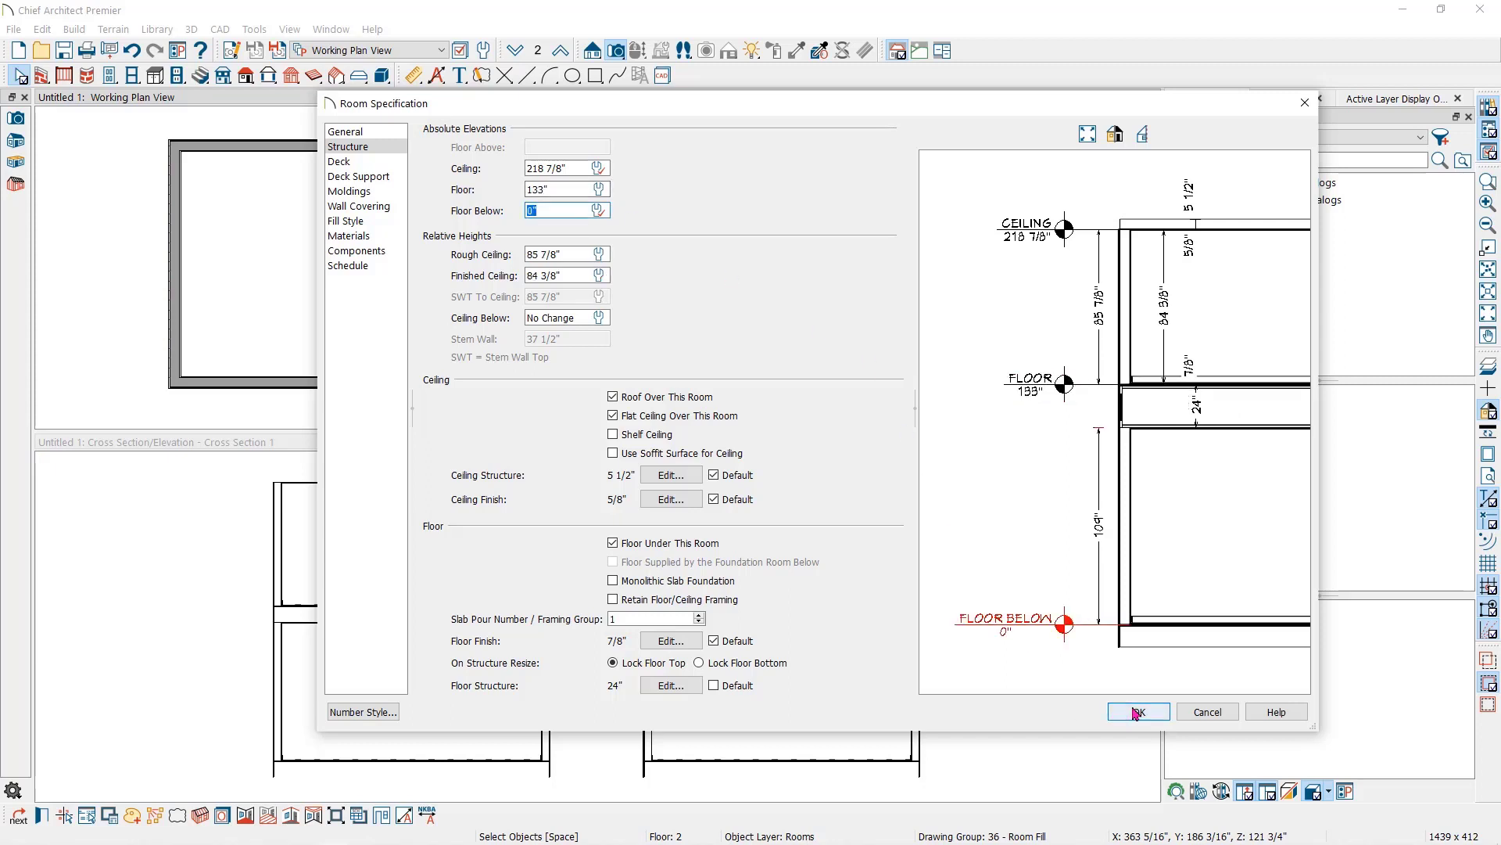
click(1136, 711)
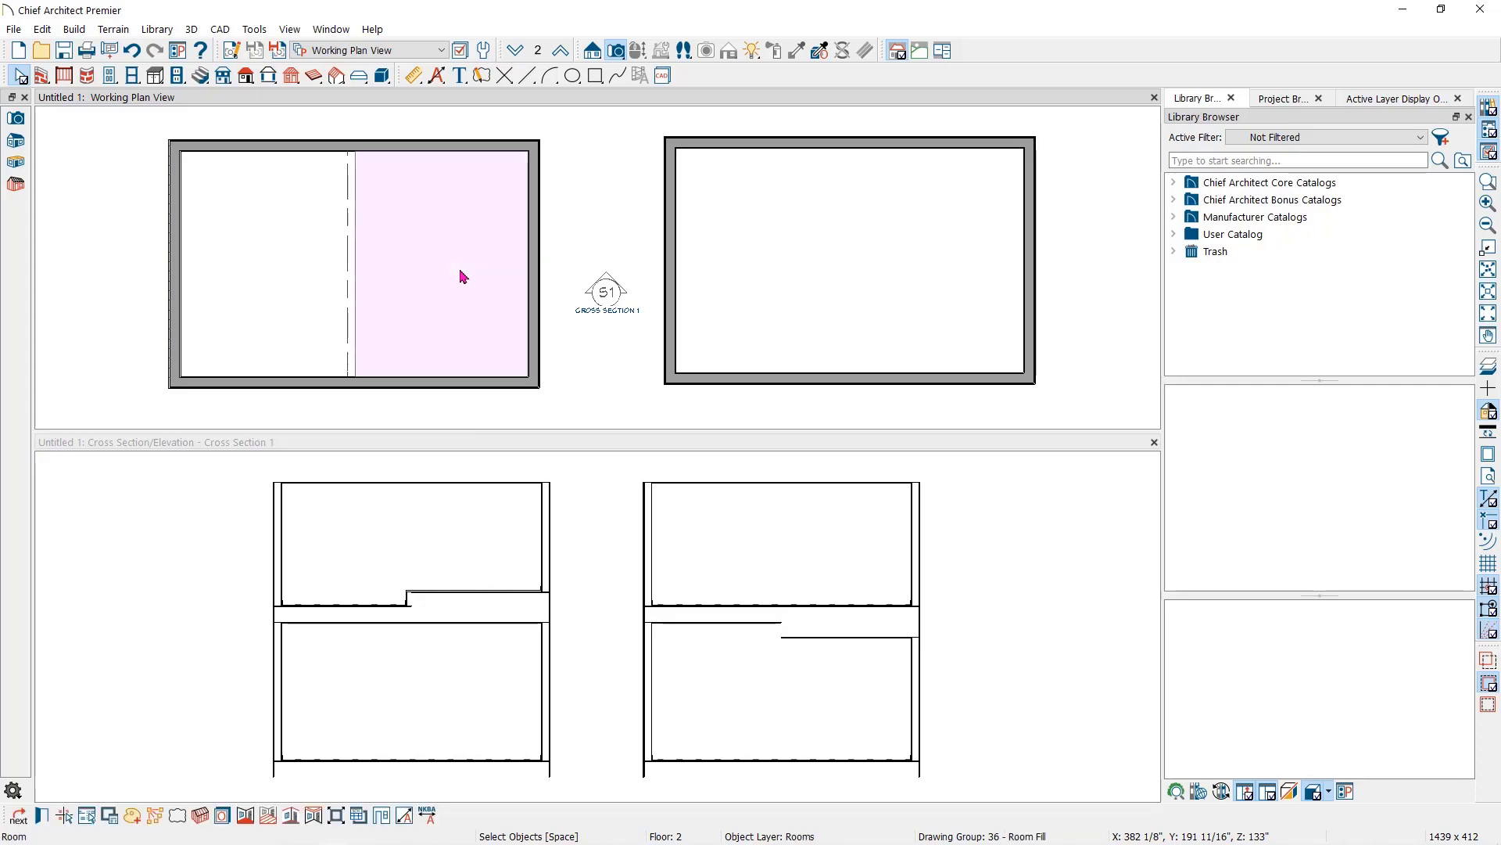
- Reset the raised room's rough ceiling to 97 1/8", putting its ceiling at 230 1/8"
double_click(463, 276)
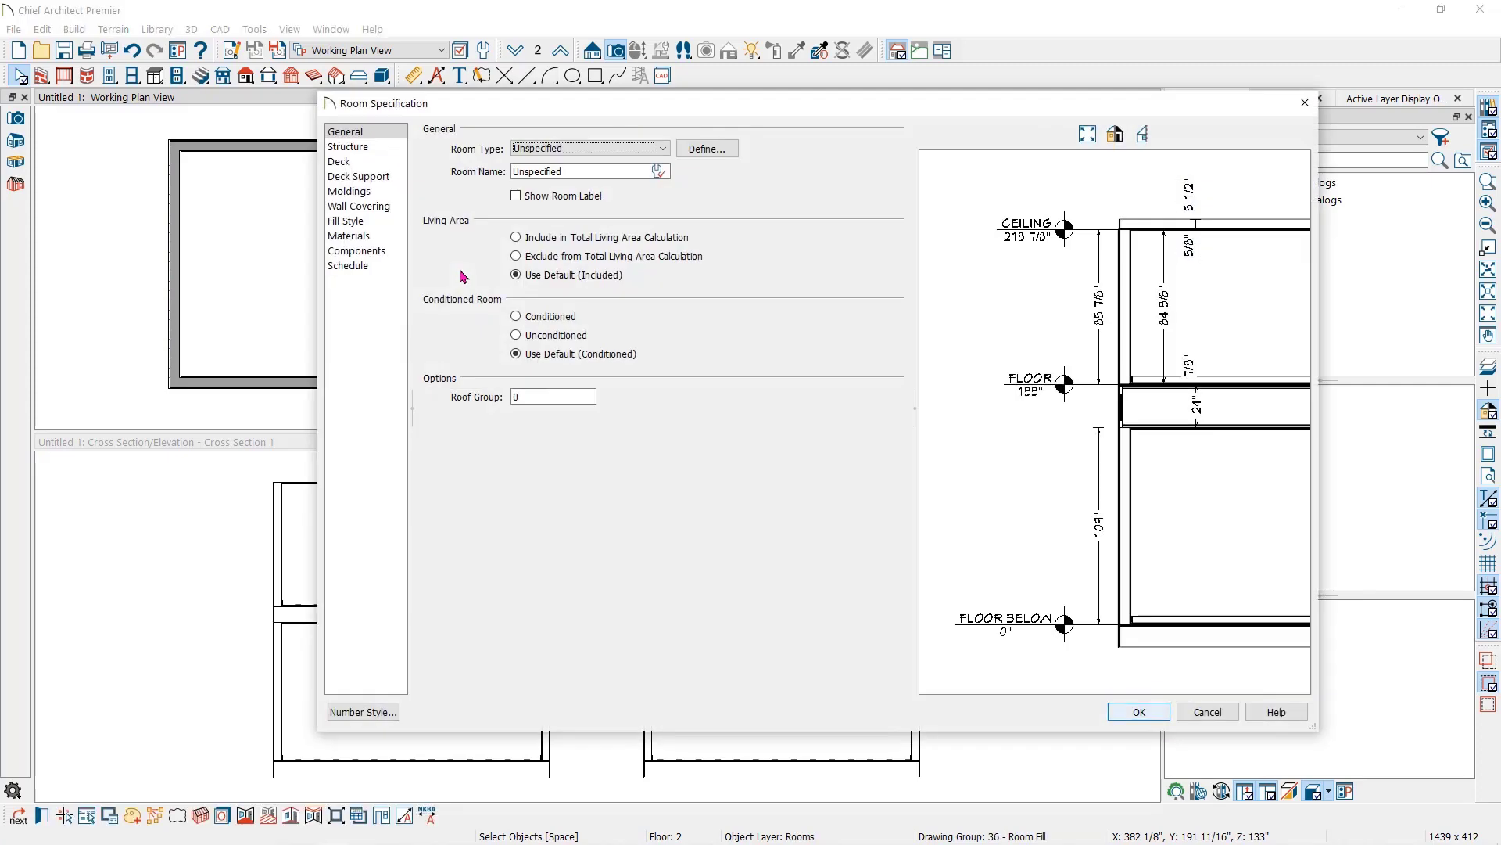
click(348, 150)
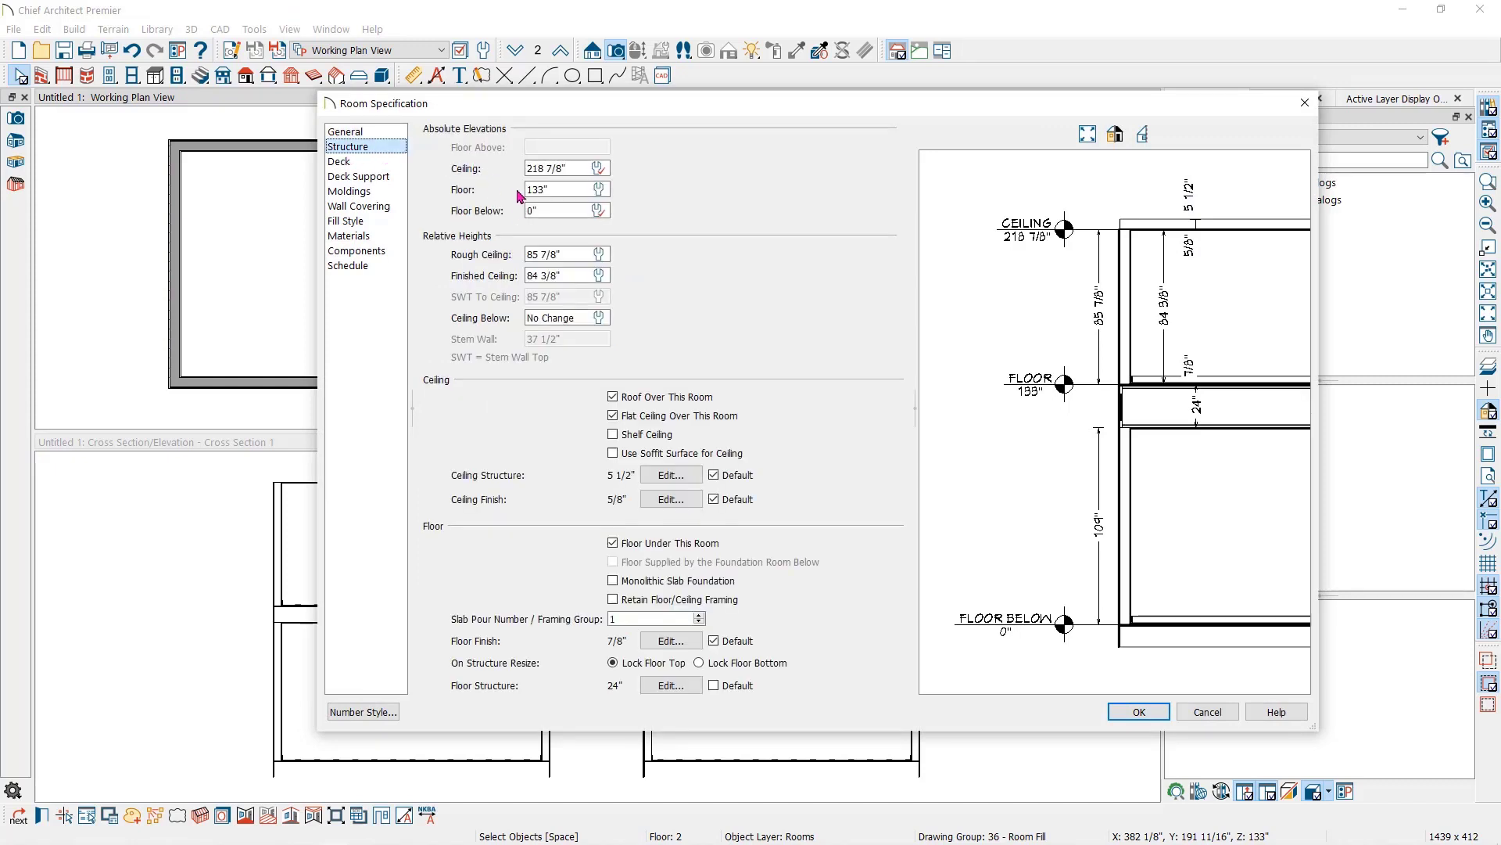
click(530, 170)
click(600, 254)
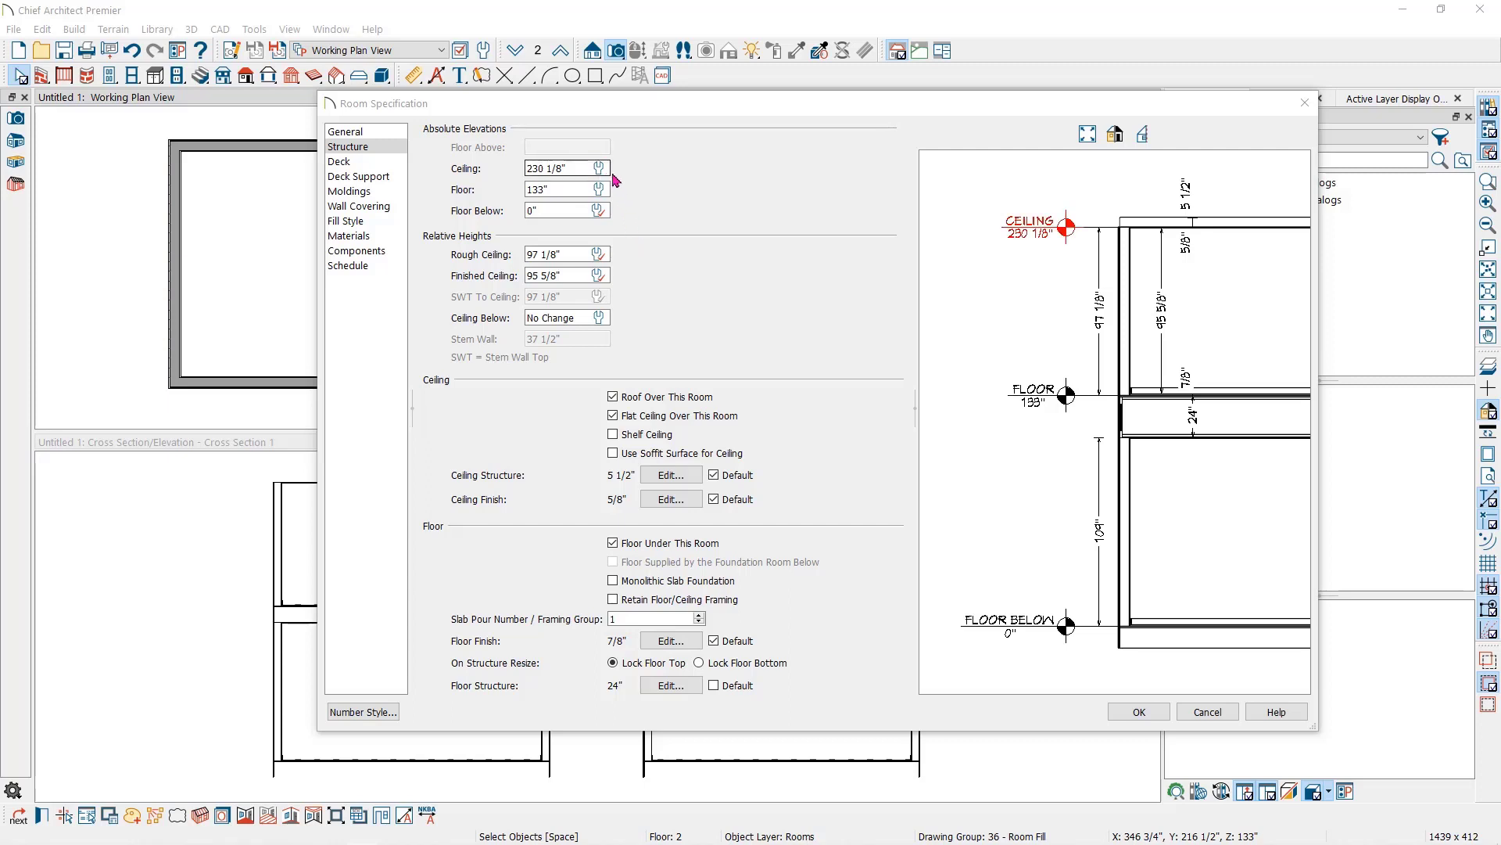
key(Return)
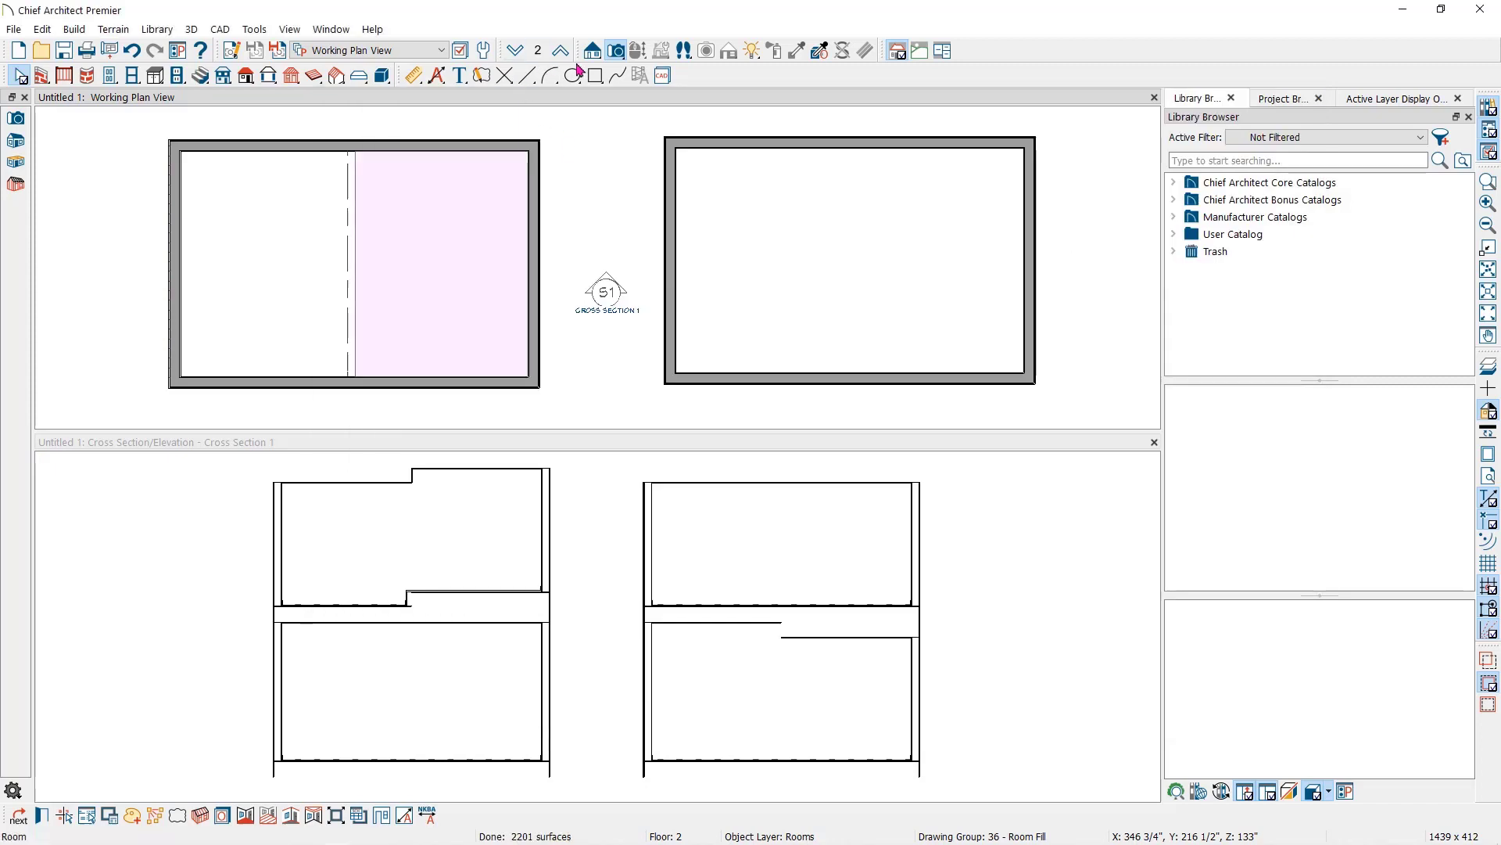
- Place a full camera looking into the left building, then open the far room's settings
click(615, 50)
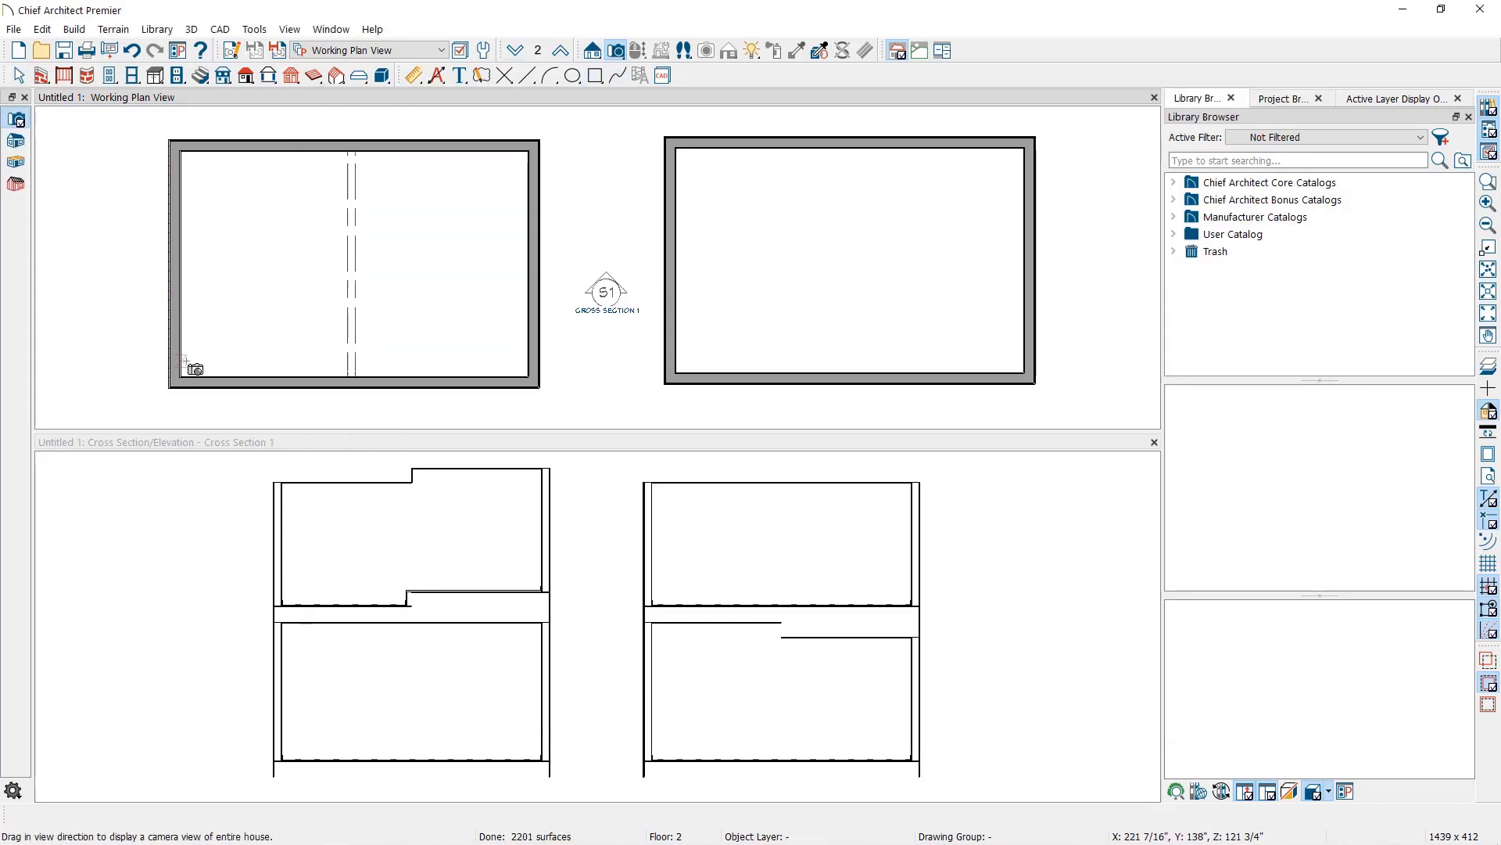
drag(185, 361, 385, 301)
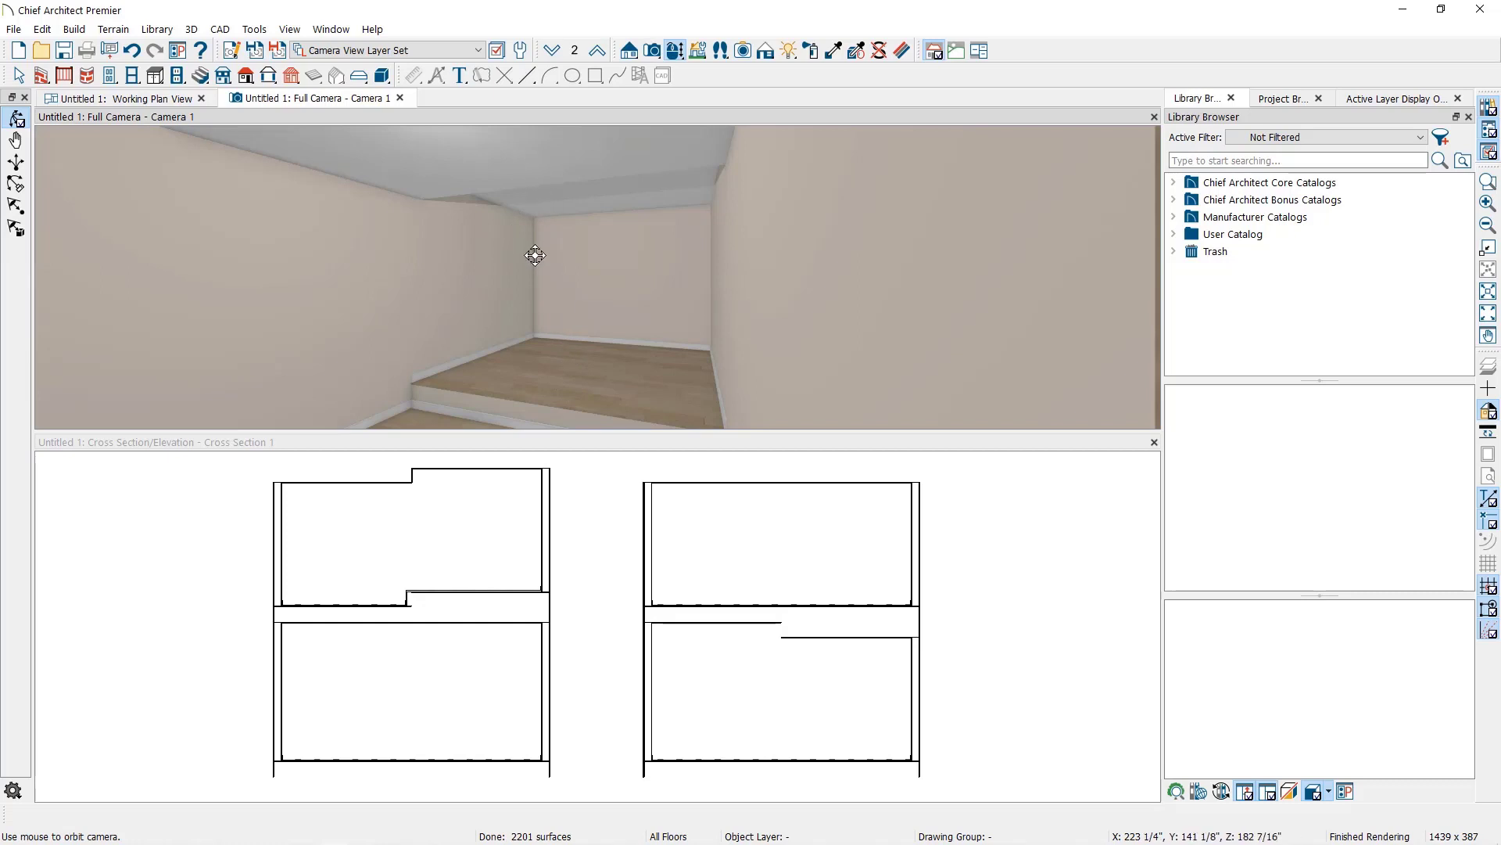
key(space)
click(528, 372)
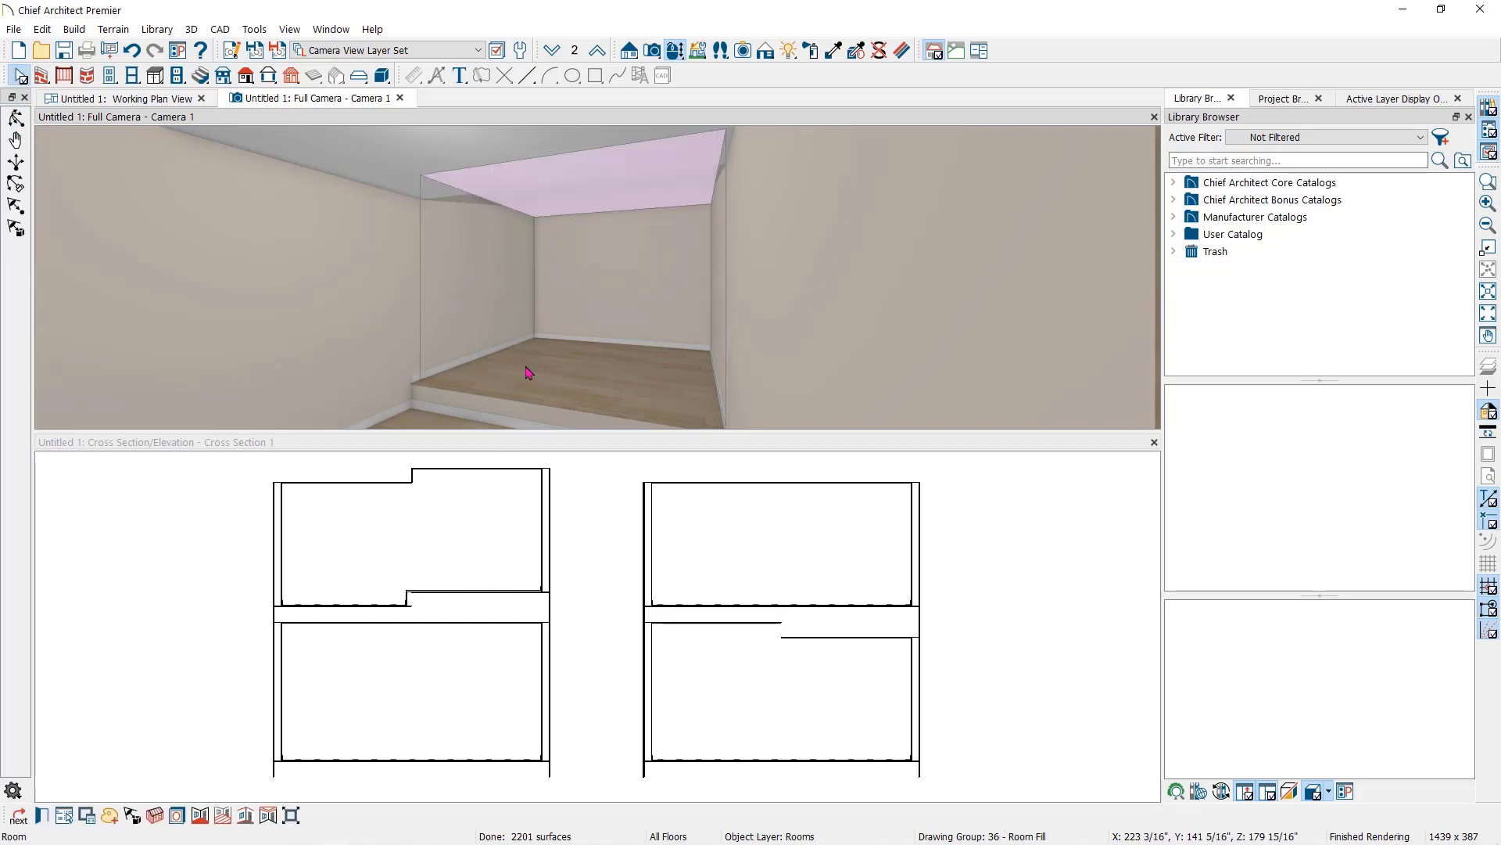
double_click(558, 333)
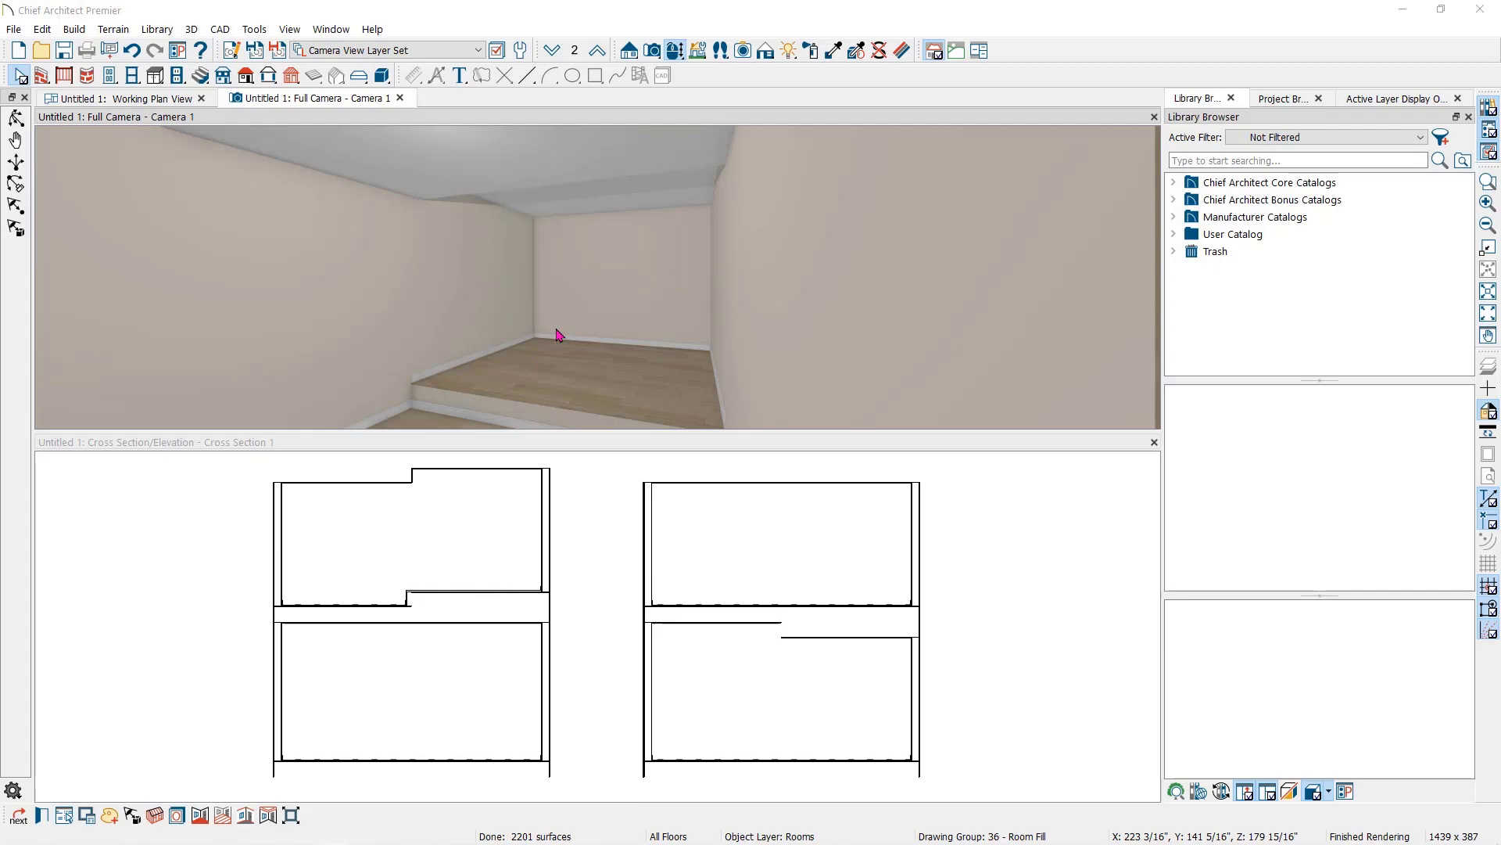
- Check the far room's ceiling elevation in its Structure settings, then cancel without changes
click(366, 149)
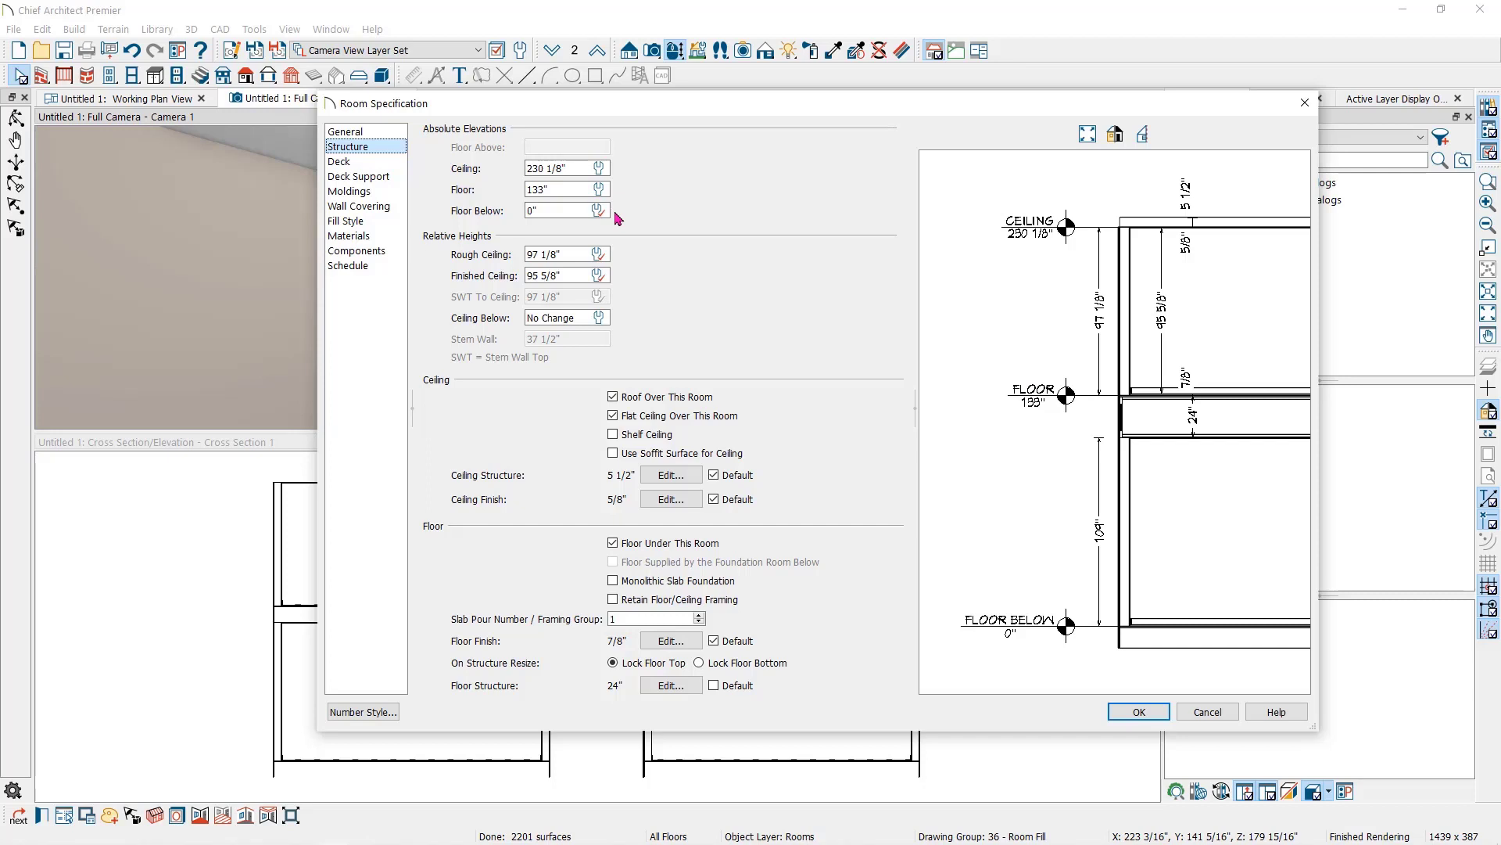
click(551, 169)
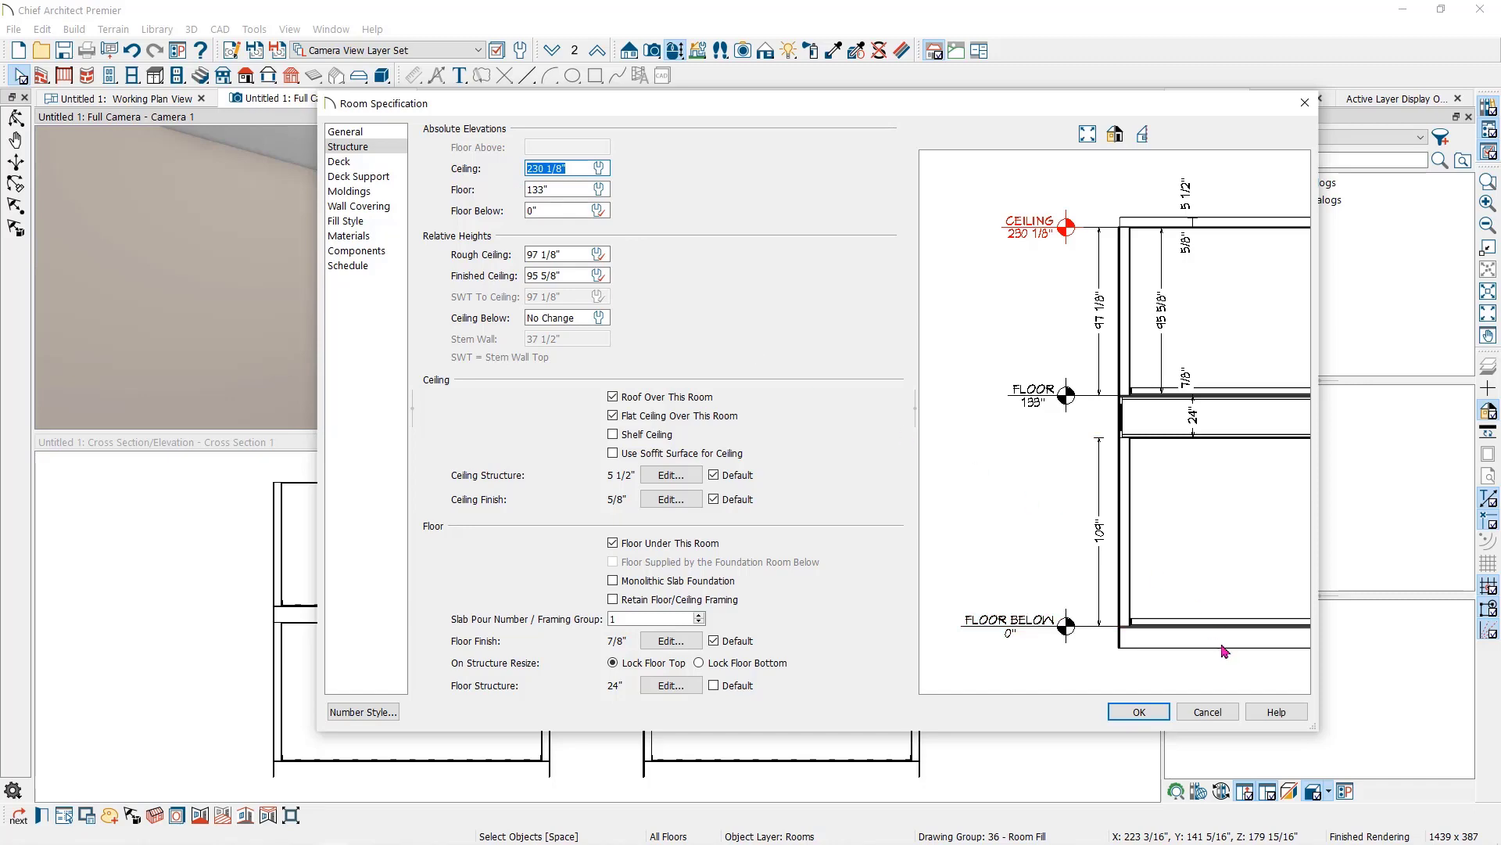
click(1194, 712)
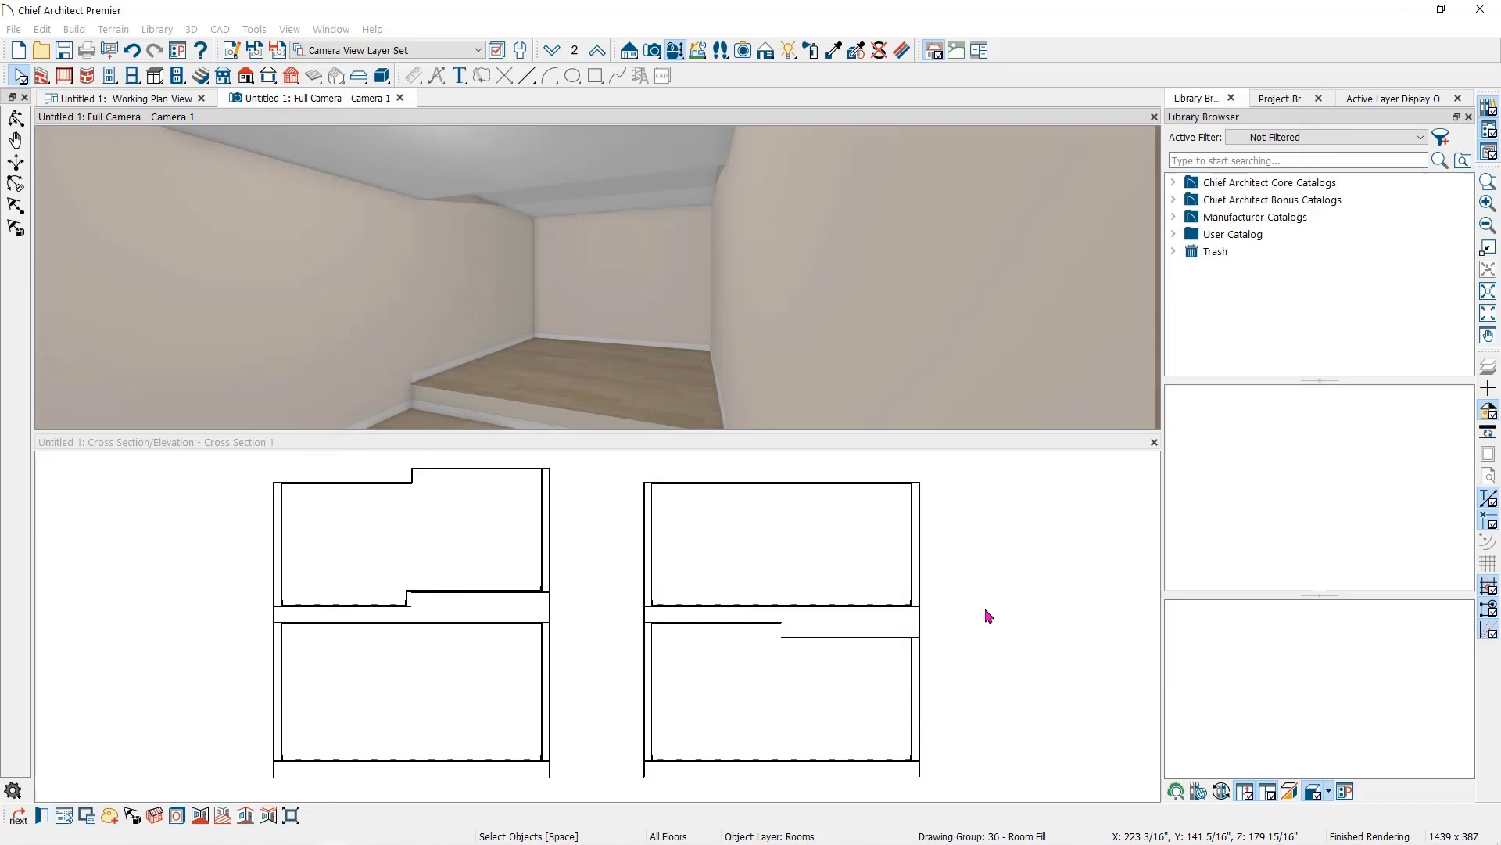
- Raise the near room's ceiling from 218 7/8" to 230 1/8"
click(415, 427)
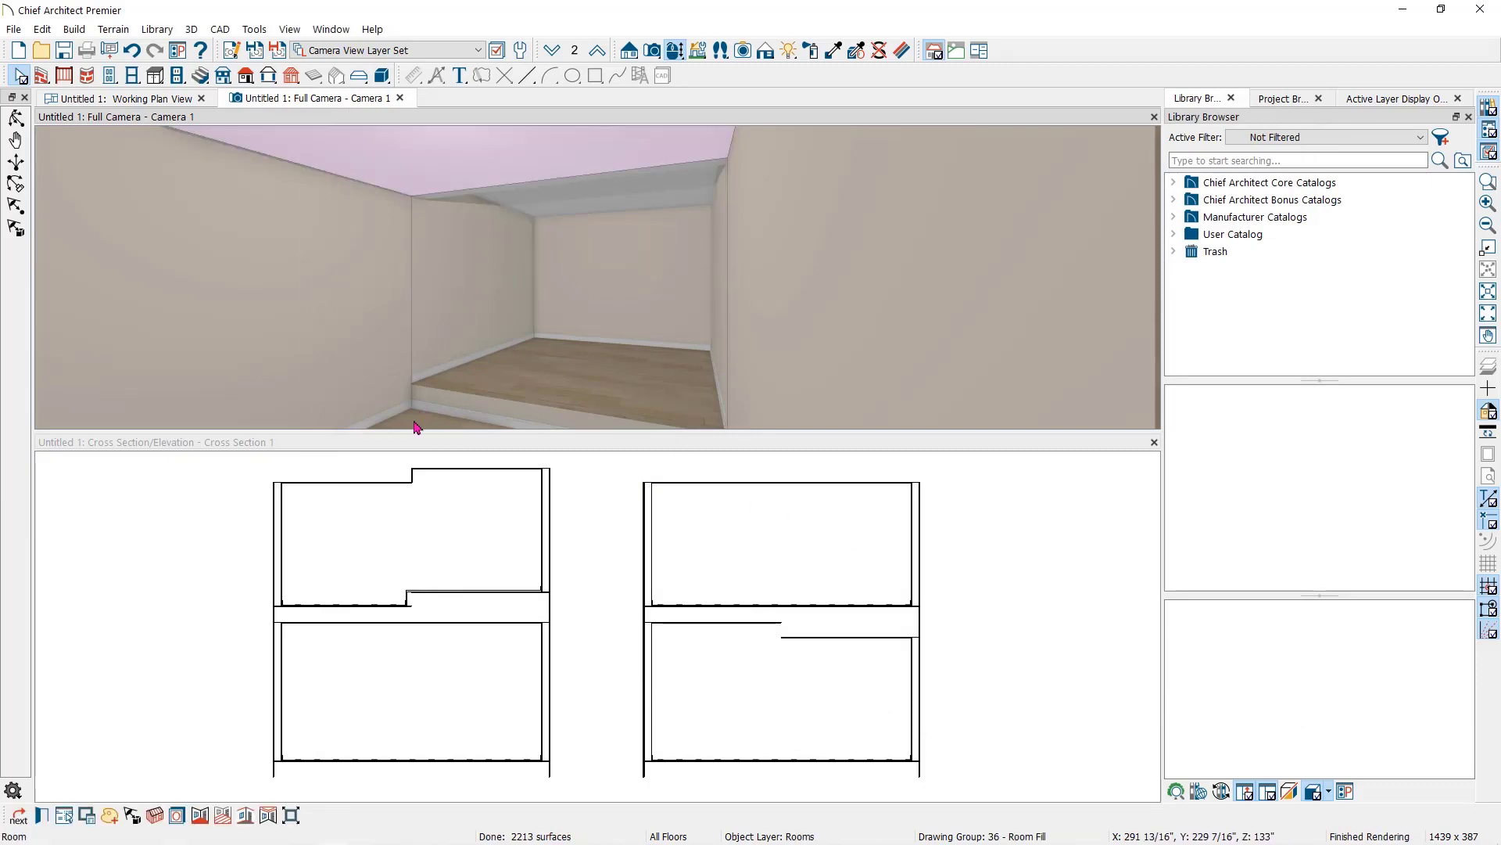
double_click(415, 427)
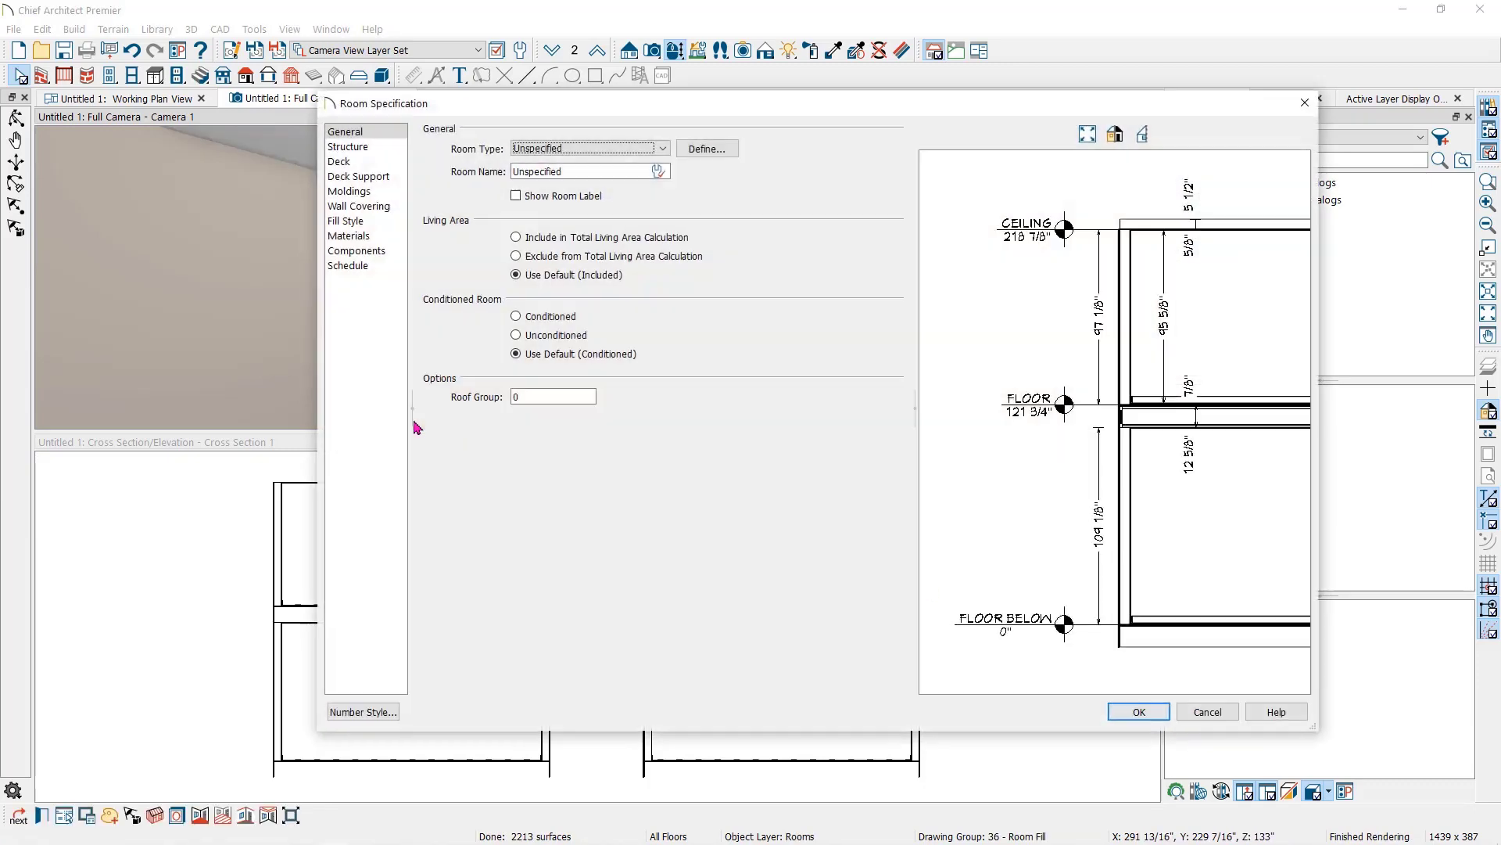
click(362, 148)
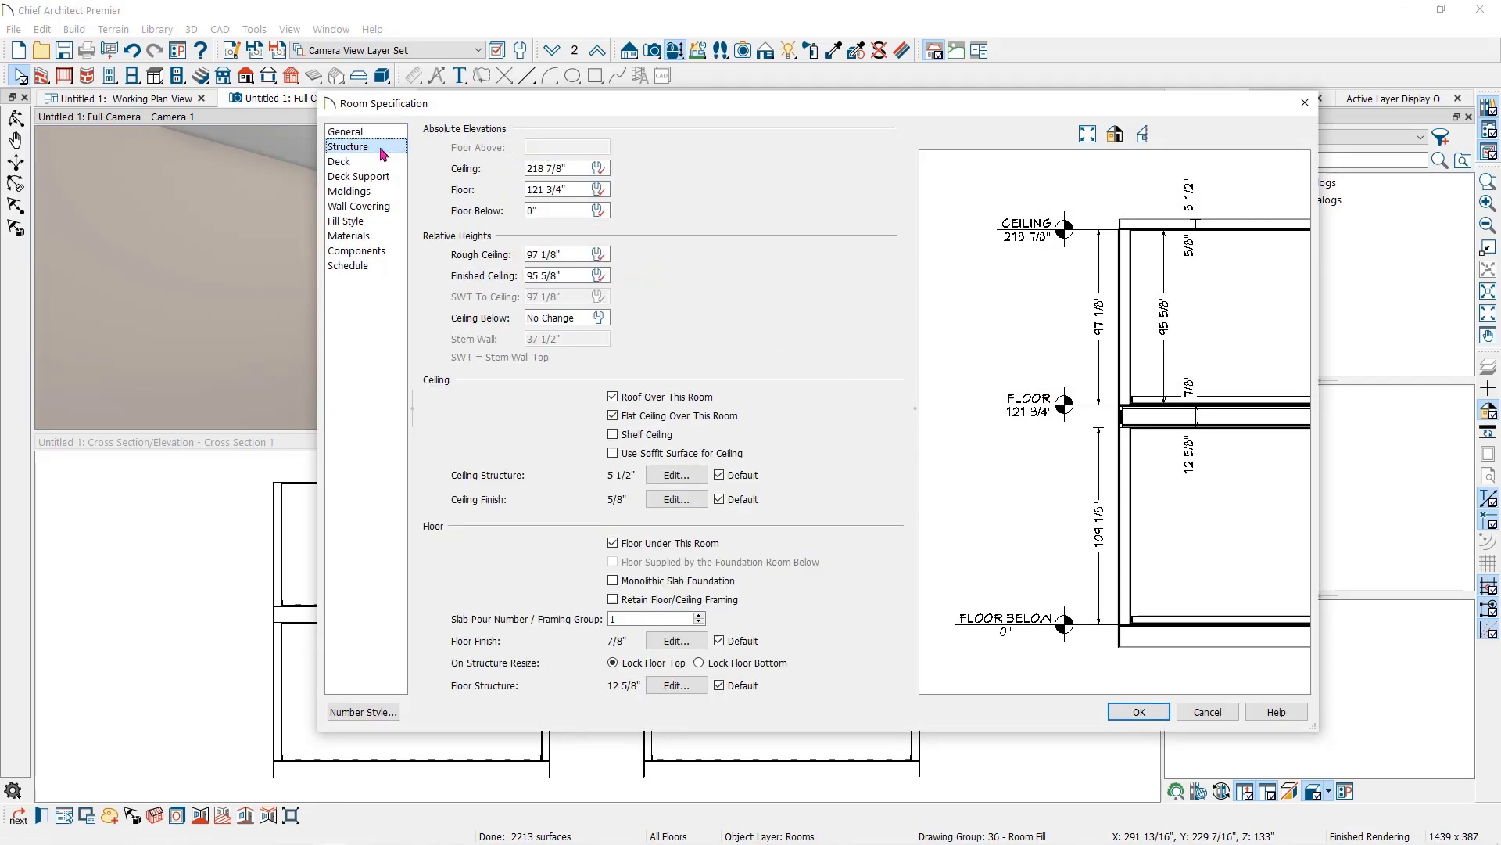
click(573, 169)
drag(572, 169, 482, 166)
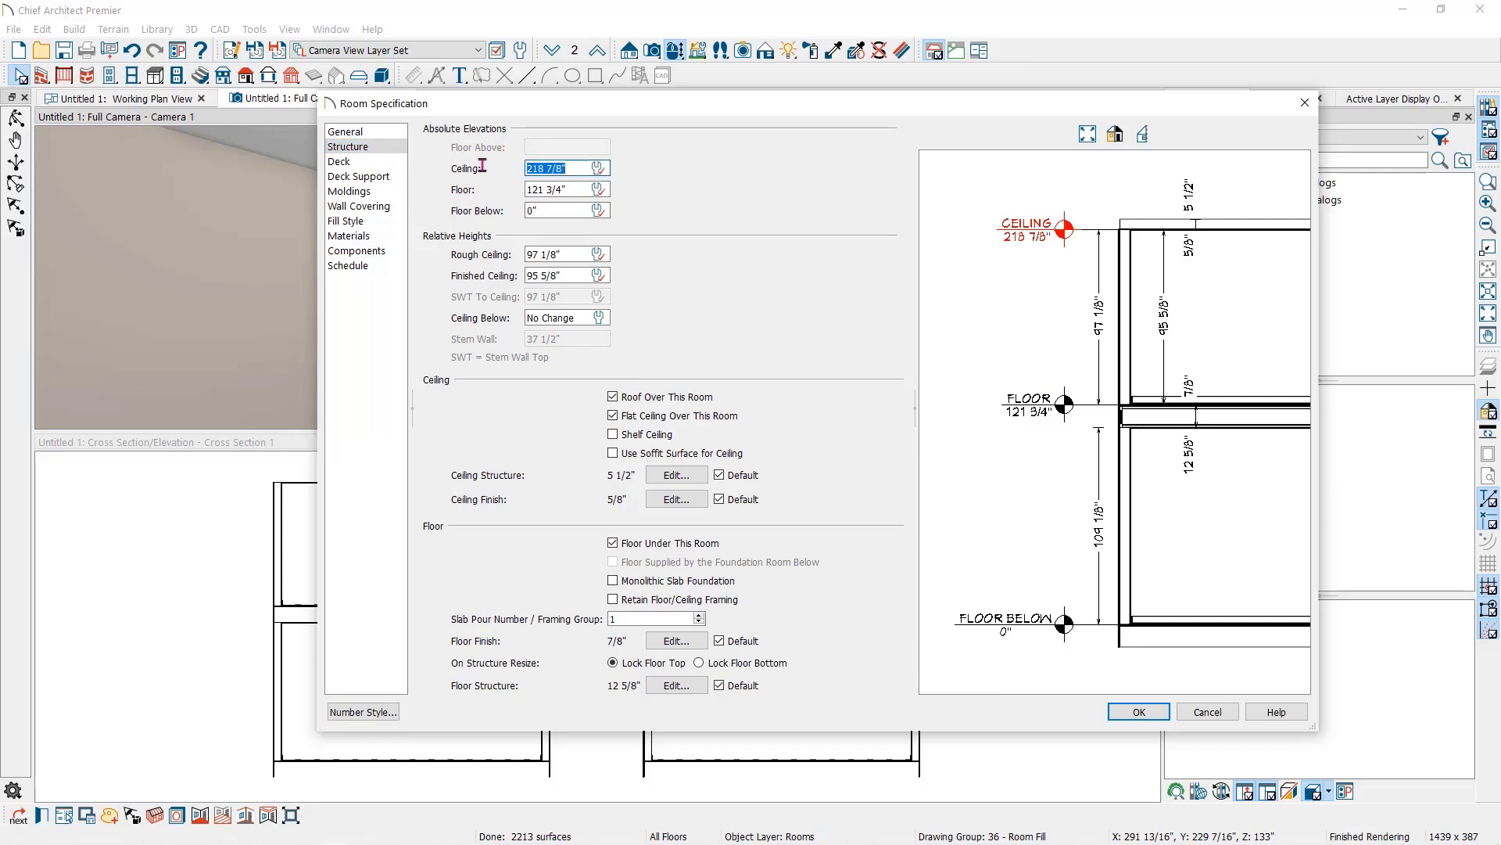
text(230 1/8")
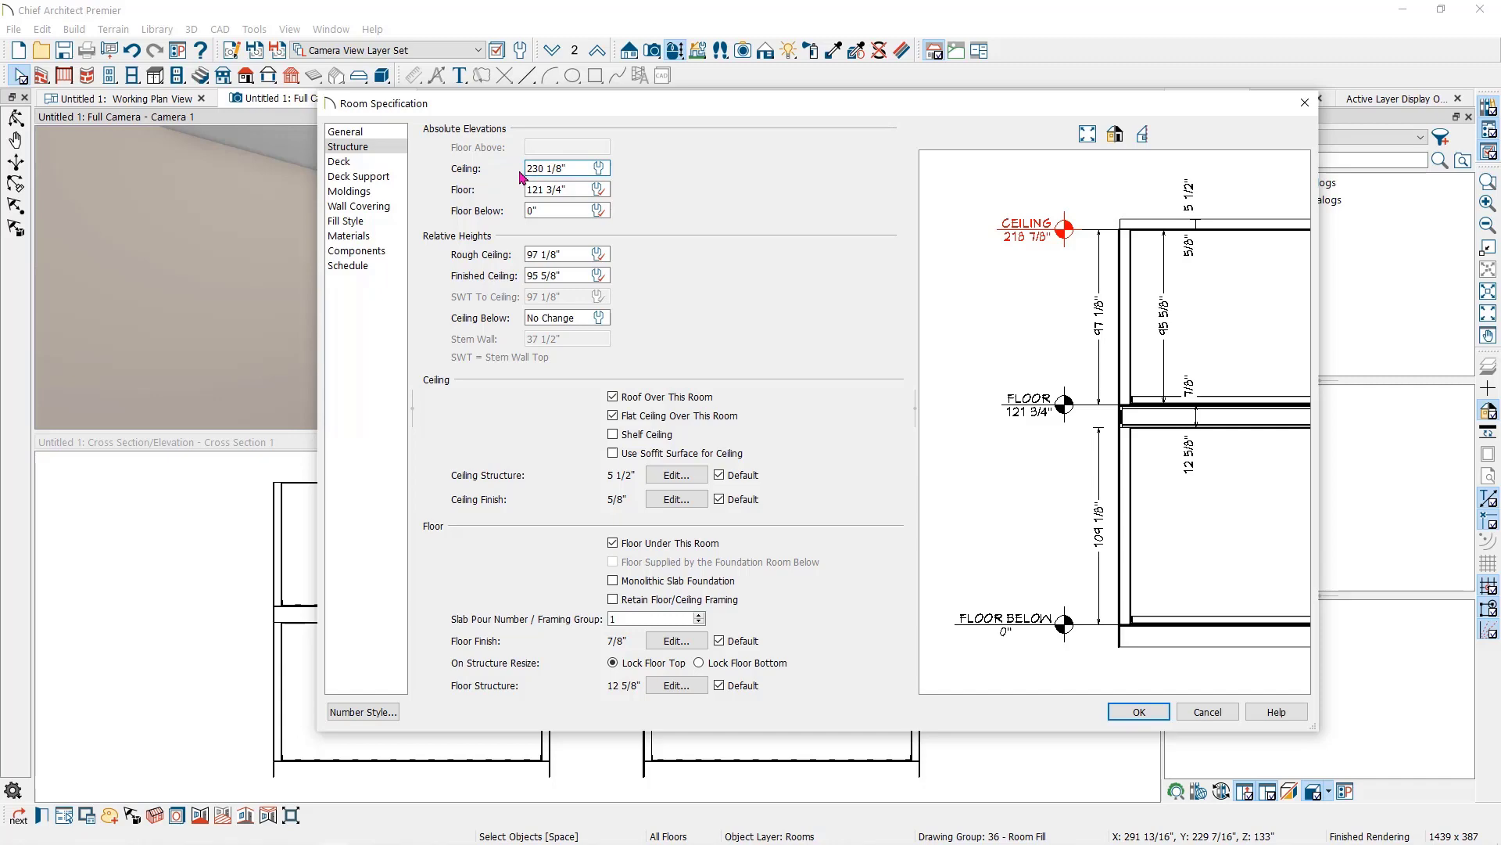
click(1139, 711)
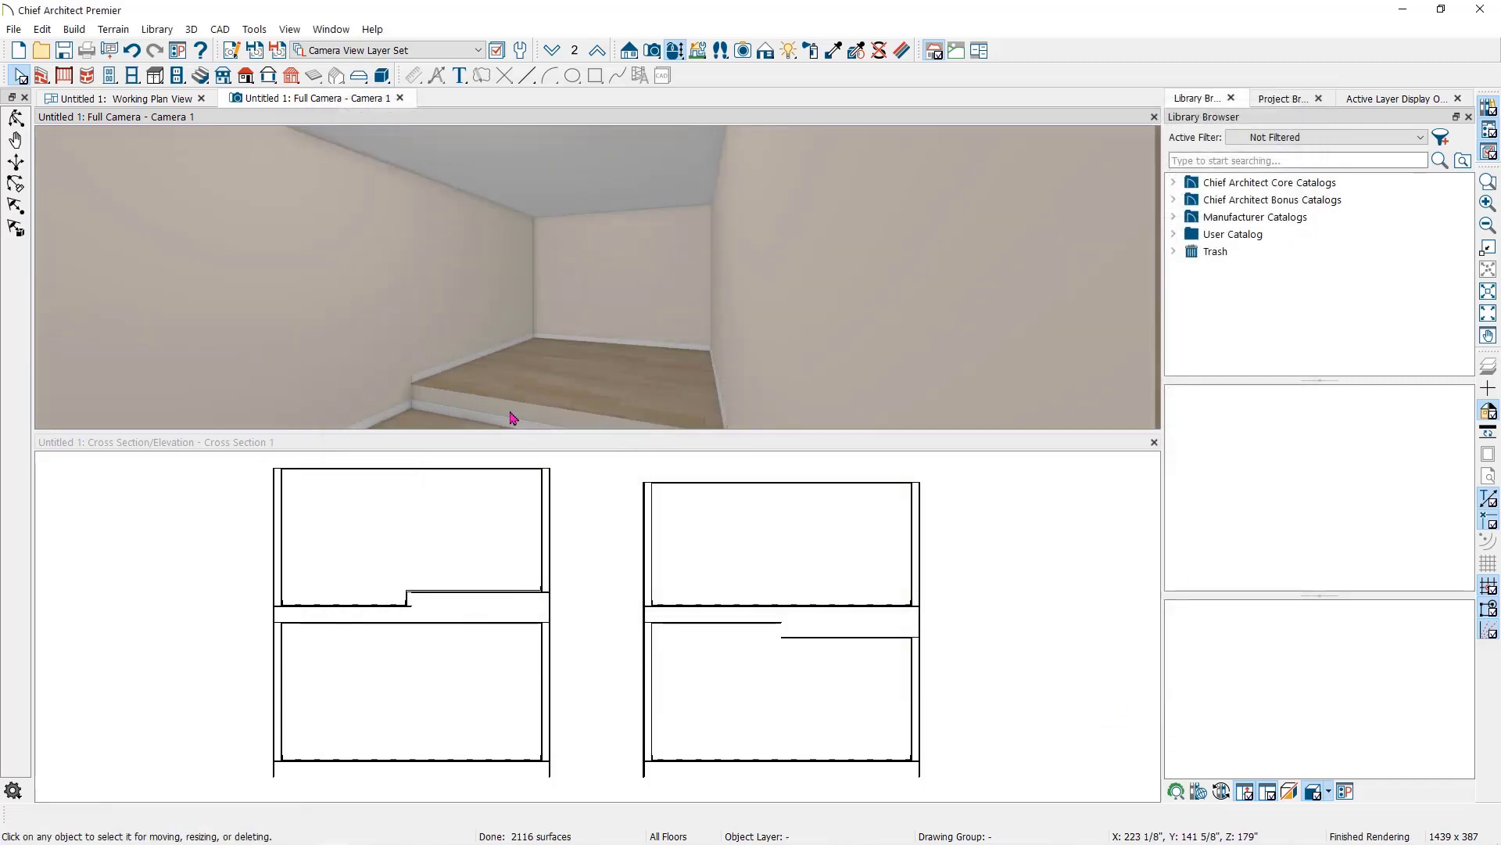